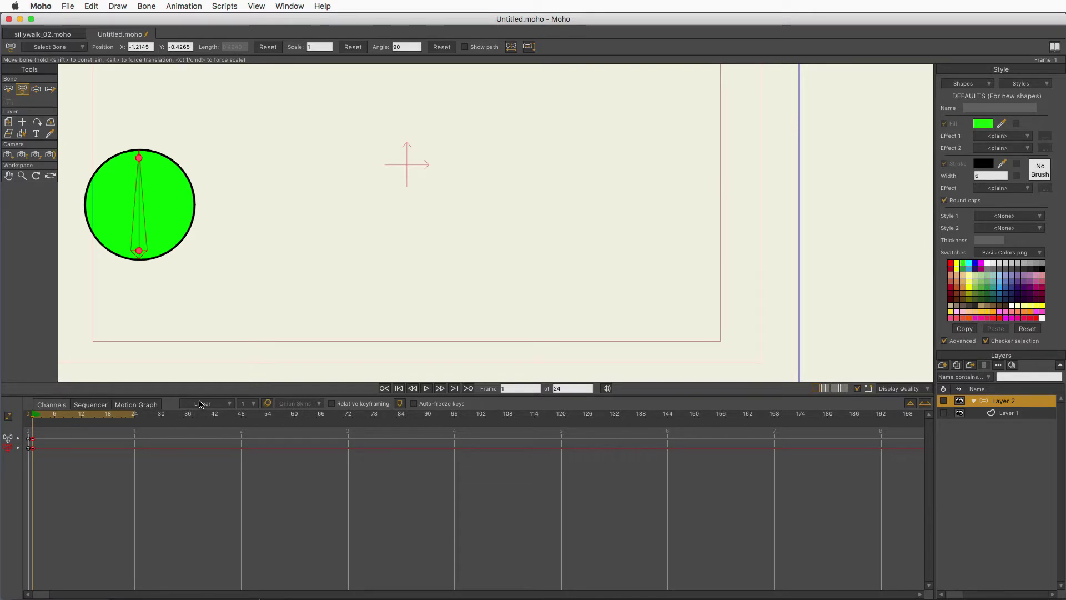
Pan the workspace with the Hand tool so the full stage and green ball show
{"action": "left_click", "coordinate": [9, 176]}
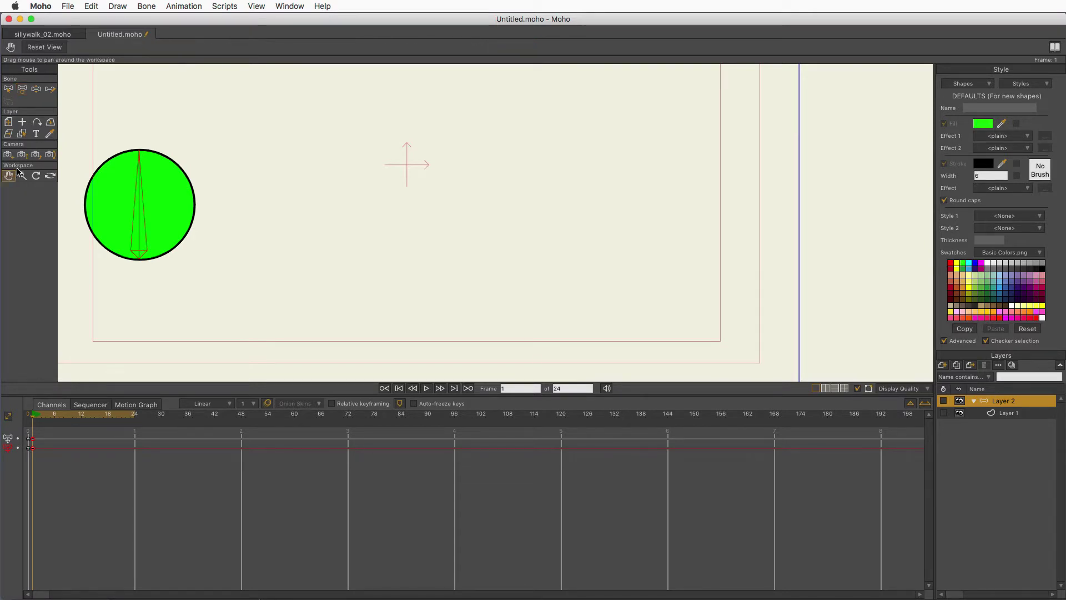
{"action": "mouse_move", "coordinate": [349, 262]}
{"action": "left_mouse_down"}
{"action": "mouse_move", "coordinate": [497, 274]}
{"action": "mouse_move", "coordinate": [481, 268]}
{"action": "left_mouse_up"}
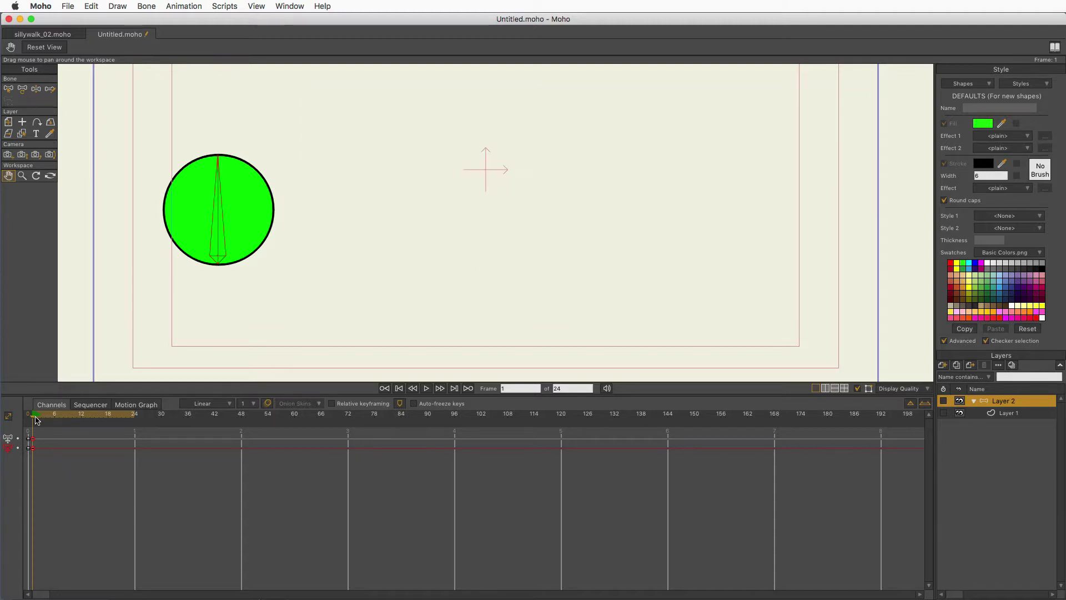
Key the ball's bone on the stage's right at frame 24, preview, and return to frame 1
{"action": "left_click_drag", "start_coordinate": [32, 420], "coordinate": [133, 434]}
{"action": "key", "text": "t"}
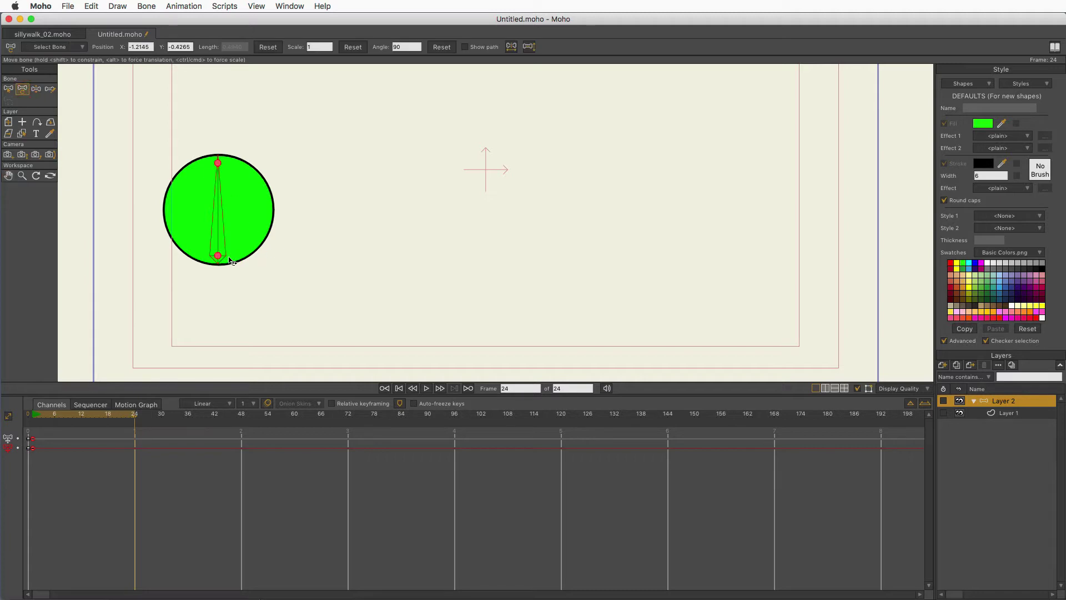
{"action": "left_click_drag", "start_coordinate": [230, 258], "coordinate": [776, 301]}
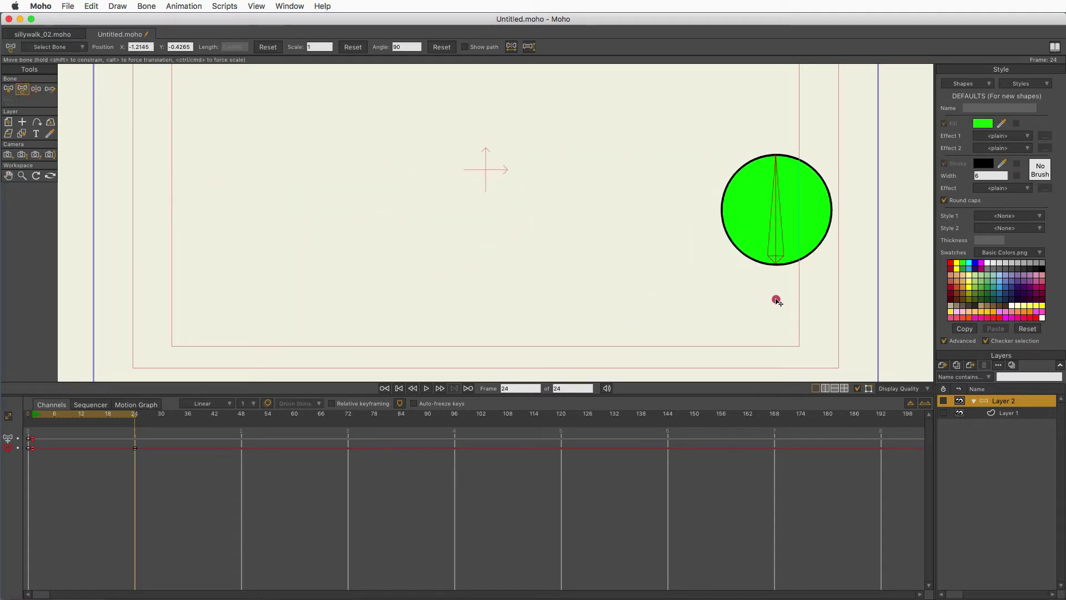
{"action": "left_click", "coordinate": [426, 388]}
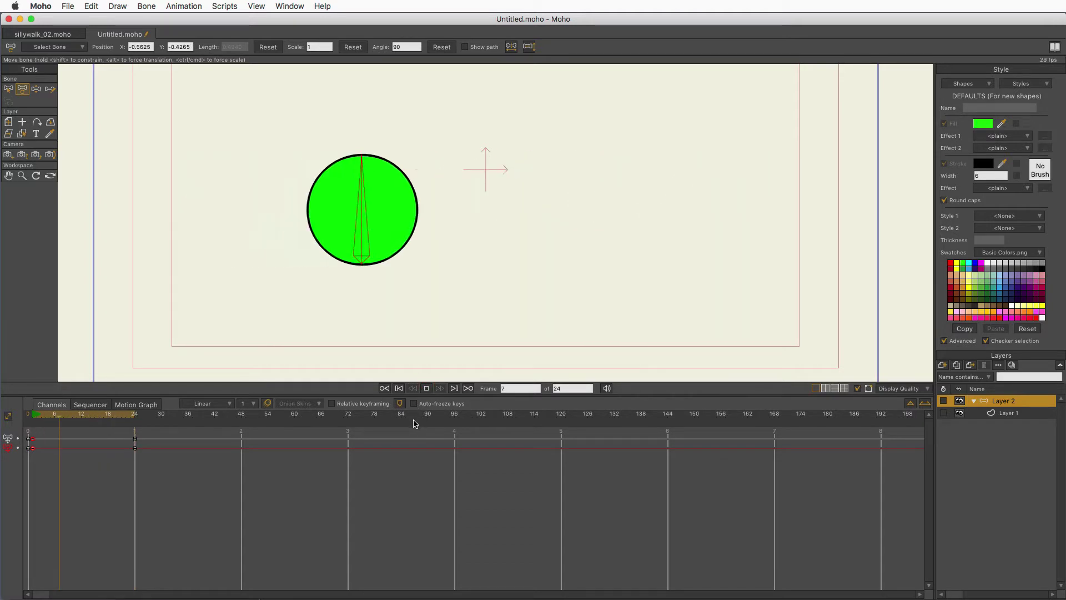
{"action": "left_click", "coordinate": [425, 388]}
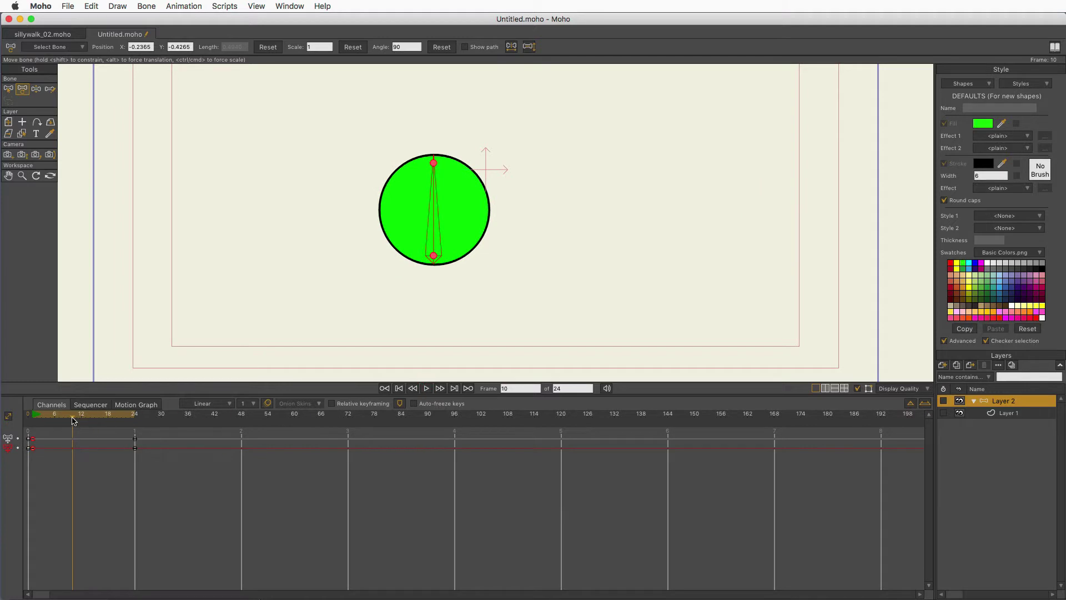
{"action": "left_click_drag", "start_coordinate": [73, 421], "coordinate": [36, 425]}
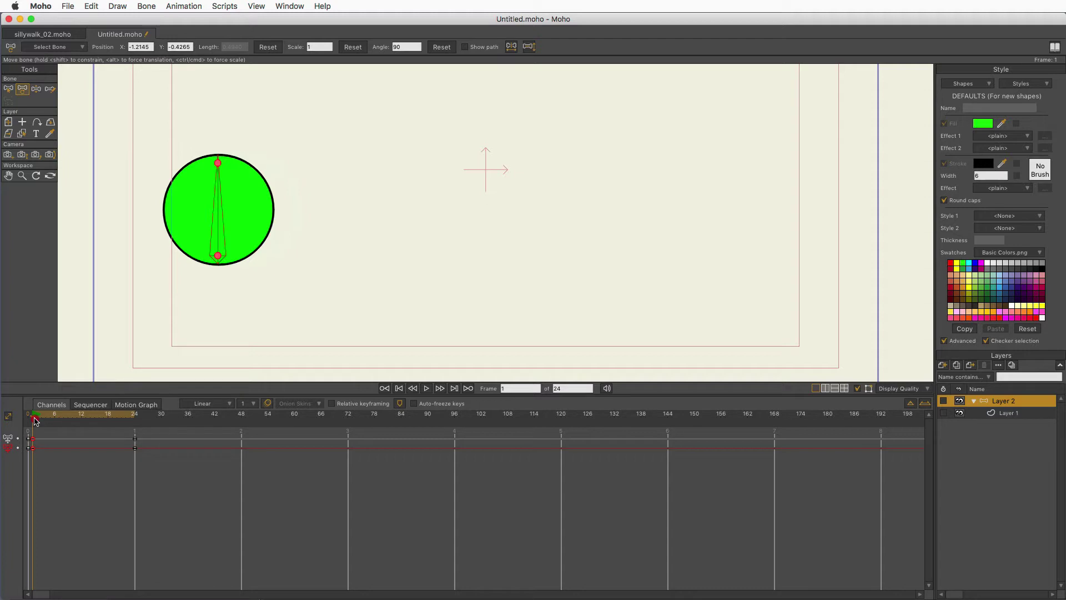
Move the end keys from frame 24 to frame 12 and replay to check the faster timing
{"action": "mouse_move", "coordinate": [35, 421]}
{"action": "left_mouse_down"}
{"action": "mouse_move", "coordinate": [92, 441]}
{"action": "mouse_move", "coordinate": [82, 441]}
{"action": "left_mouse_up"}
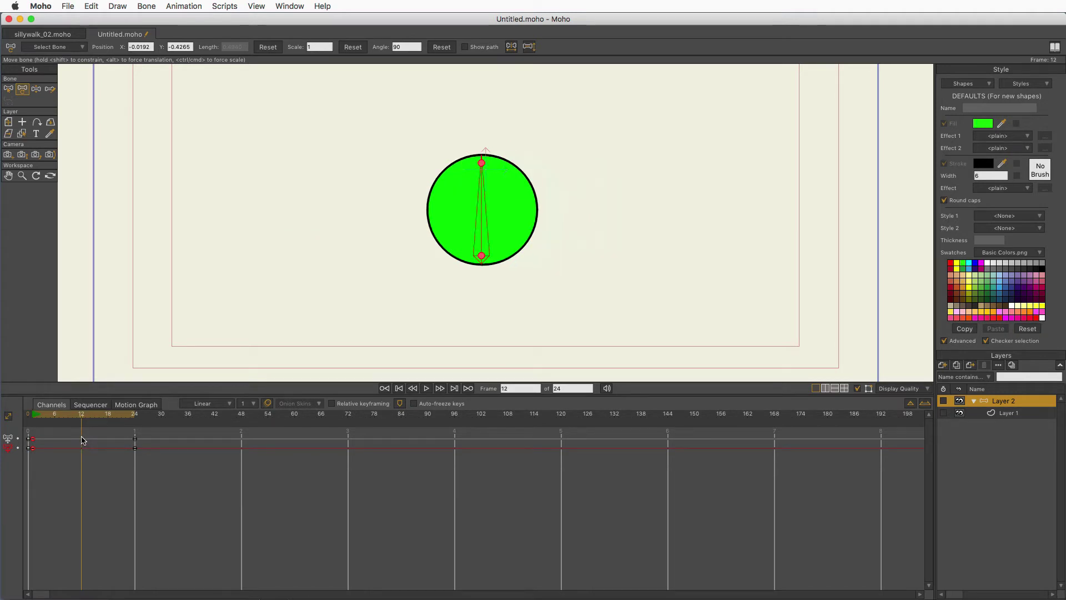
{"action": "left_click", "coordinate": [135, 438]}
{"action": "left_click_drag", "start_coordinate": [135, 442], "coordinate": [82, 452]}
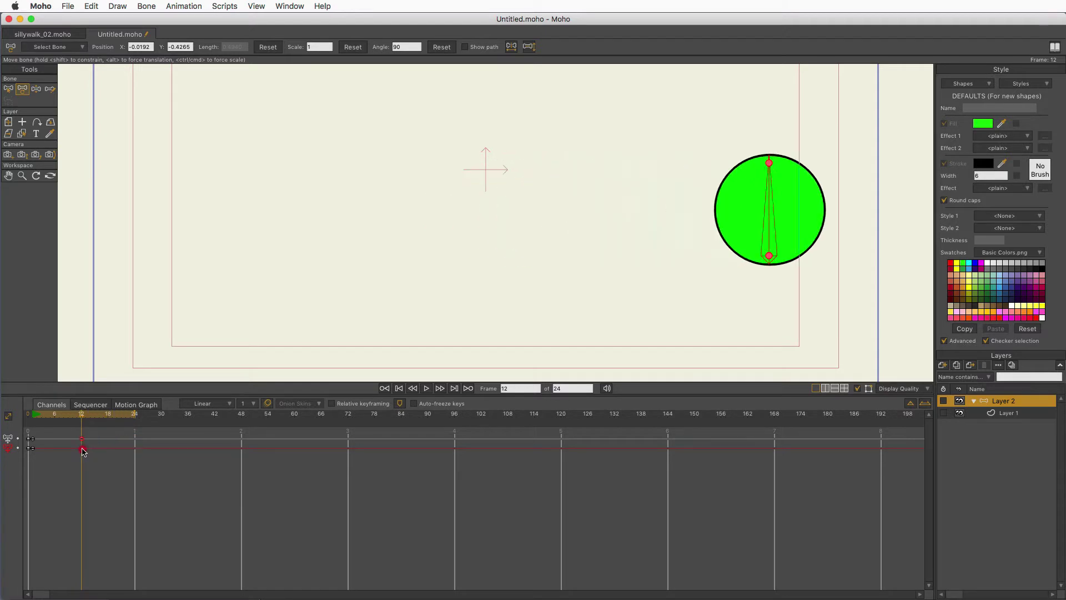
{"action": "left_click_drag", "start_coordinate": [81, 415], "coordinate": [35, 428]}
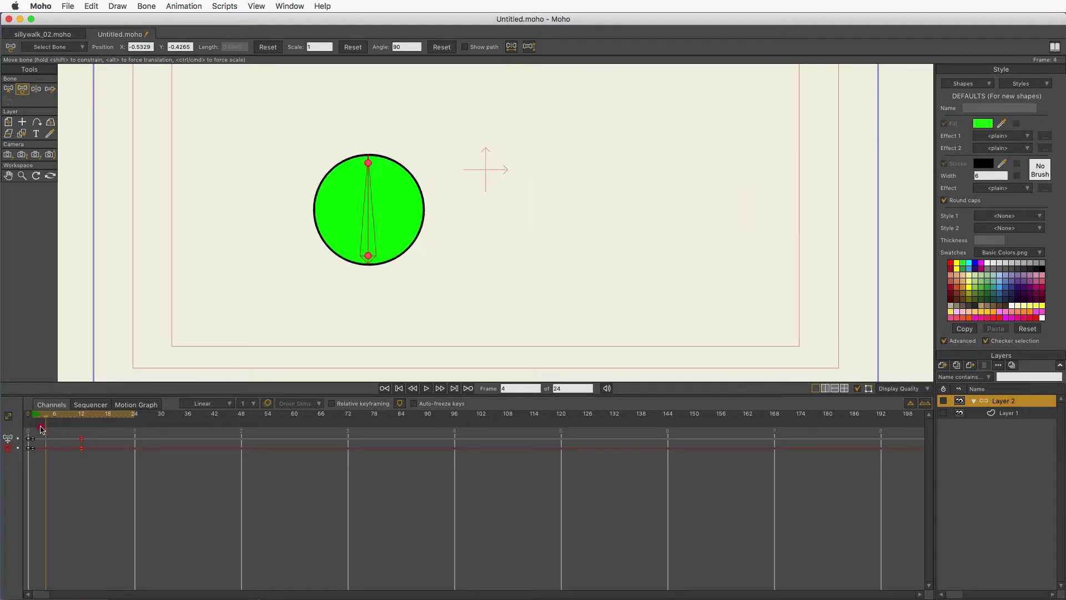
{"action": "left_click", "coordinate": [426, 389]}
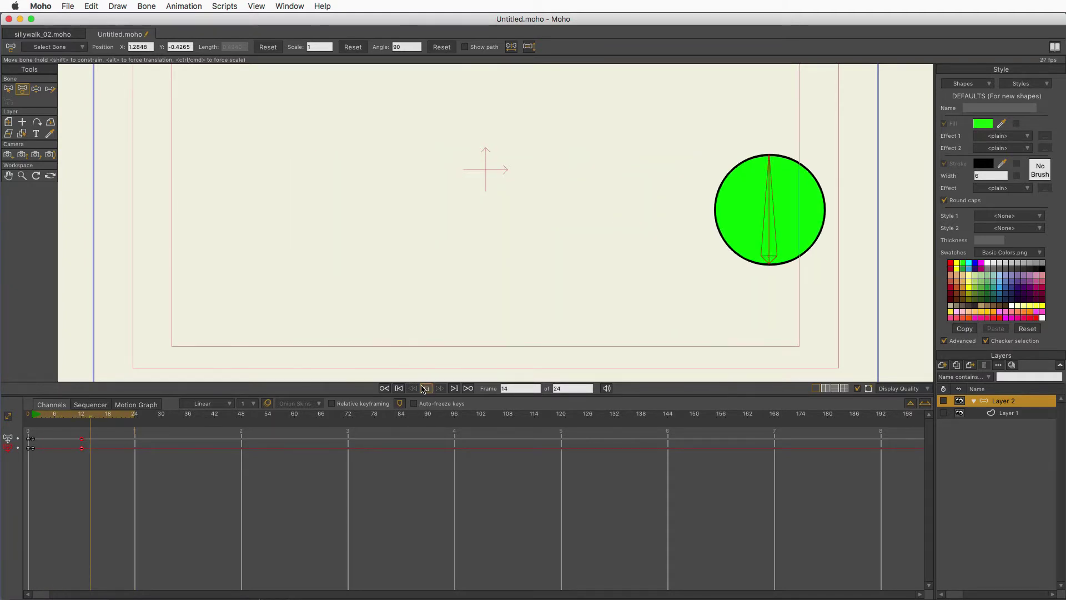
{"action": "left_click", "coordinate": [427, 389]}
{"action": "mouse_move", "coordinate": [100, 420]}
{"action": "left_mouse_down"}
{"action": "mouse_move", "coordinate": [55, 432]}
{"action": "mouse_move", "coordinate": [54, 443]}
{"action": "left_mouse_up"}
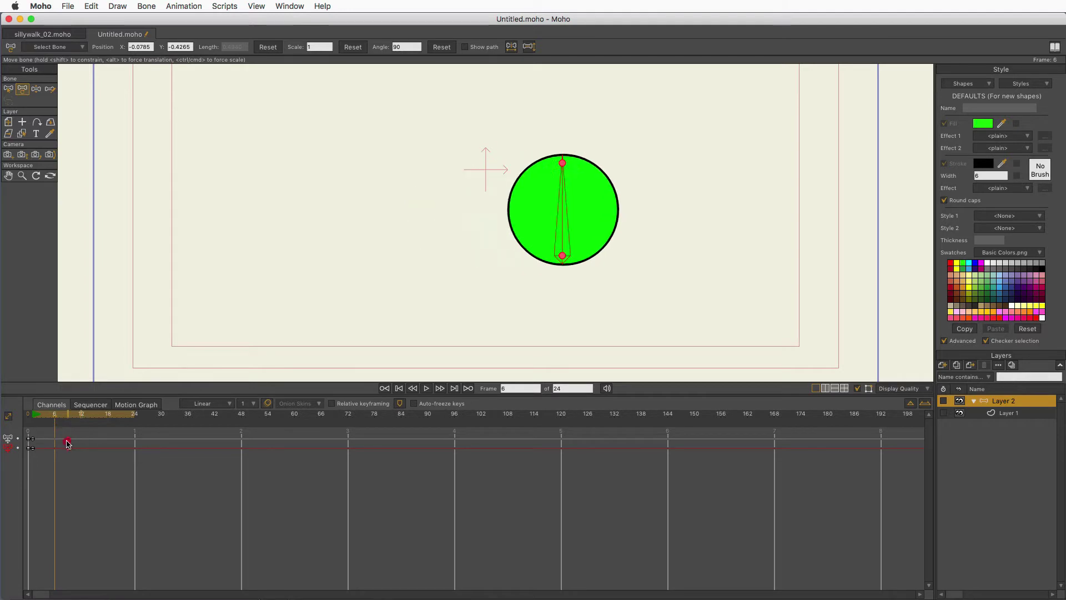
{"action": "left_click", "coordinate": [426, 389]}
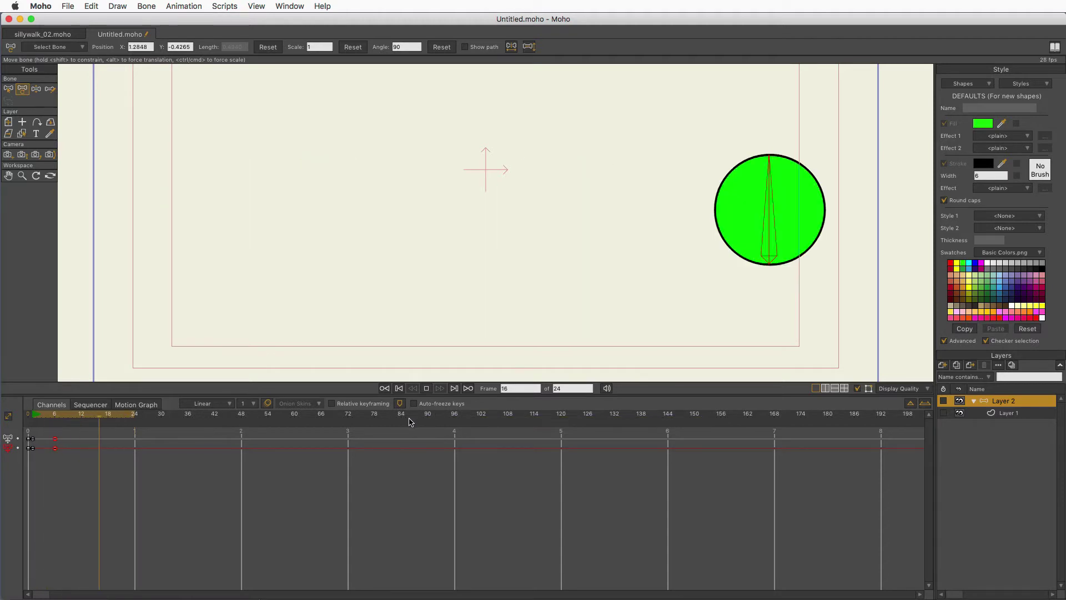
{"action": "left_click", "coordinate": [427, 388]}
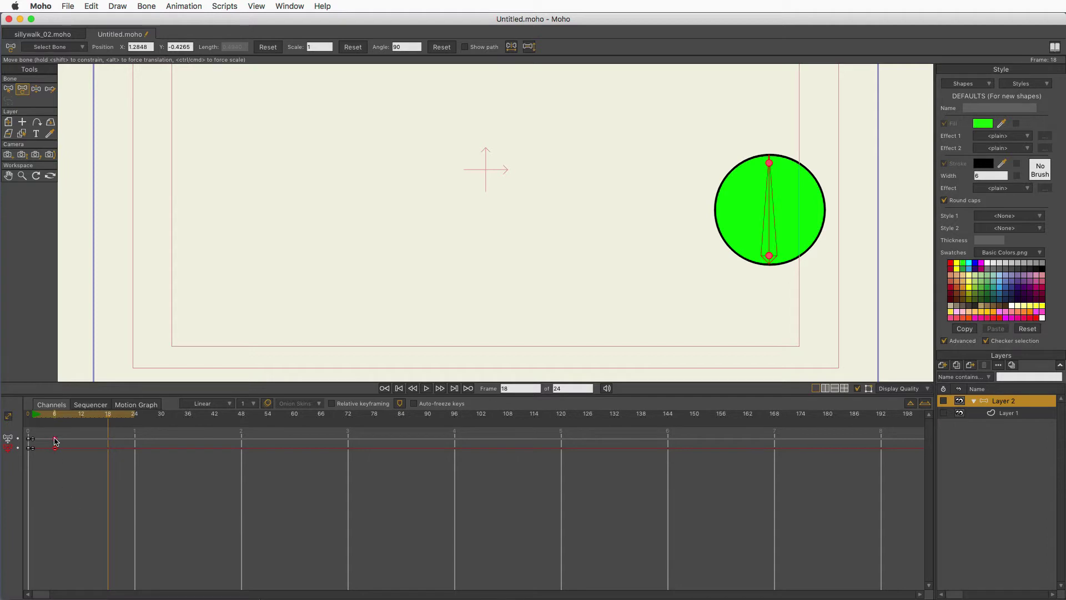
Return the end key to frame 24 with the ball at stage centre, then preview
{"action": "mouse_move", "coordinate": [56, 441]}
{"action": "left_mouse_down"}
{"action": "mouse_move", "coordinate": [135, 442]}
{"action": "mouse_move", "coordinate": [34, 426]}
{"action": "mouse_move", "coordinate": [135, 445]}
{"action": "left_mouse_up"}
{"action": "left_click_drag", "start_coordinate": [770, 256], "coordinate": [501, 273]}
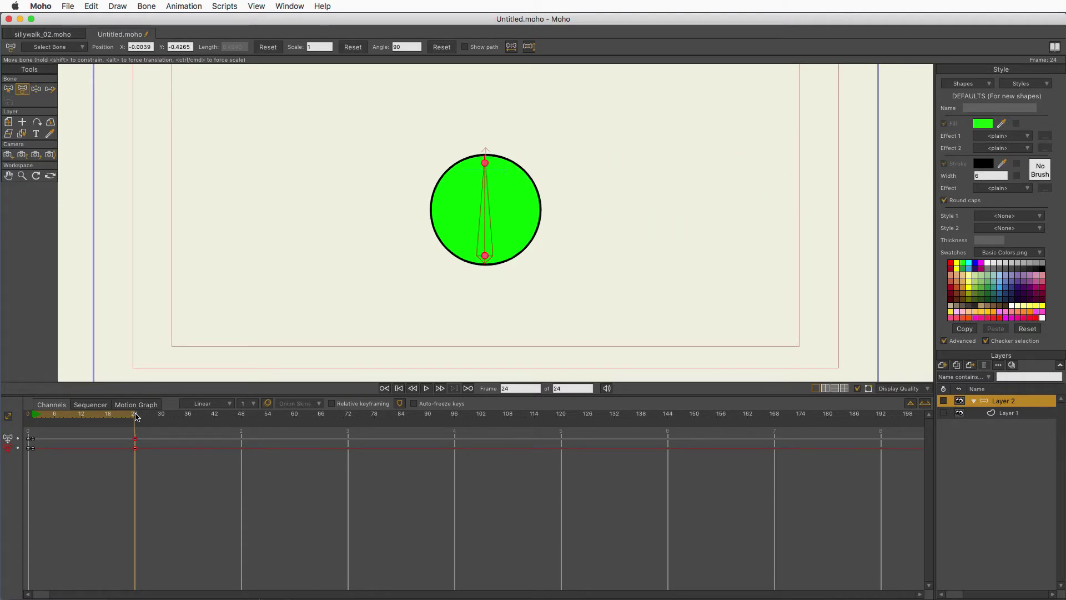
{"action": "left_click_drag", "start_coordinate": [138, 417], "coordinate": [32, 441]}
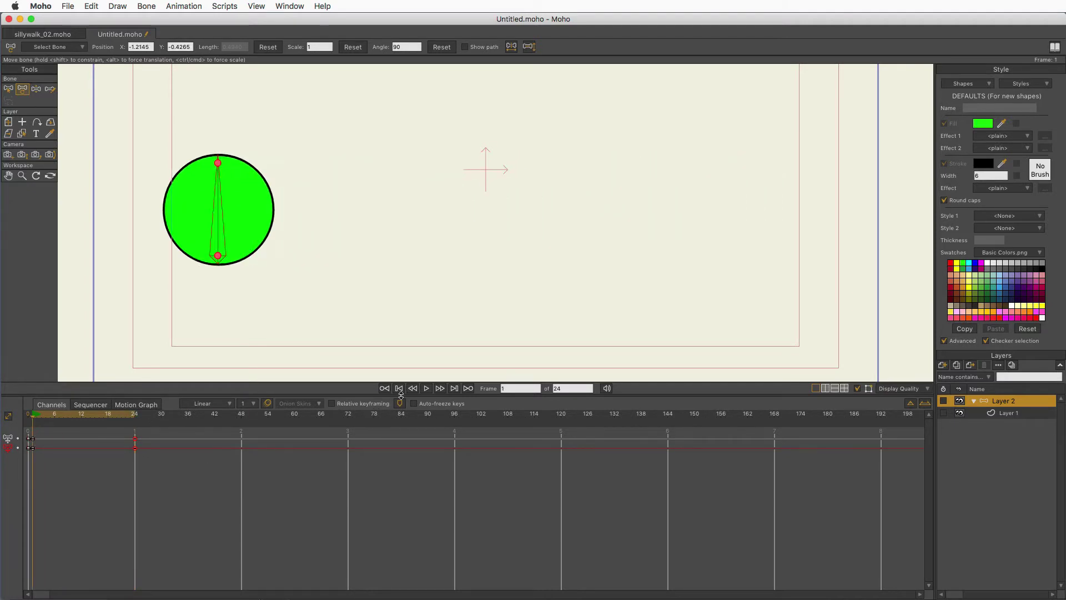
{"action": "left_click", "coordinate": [427, 390]}
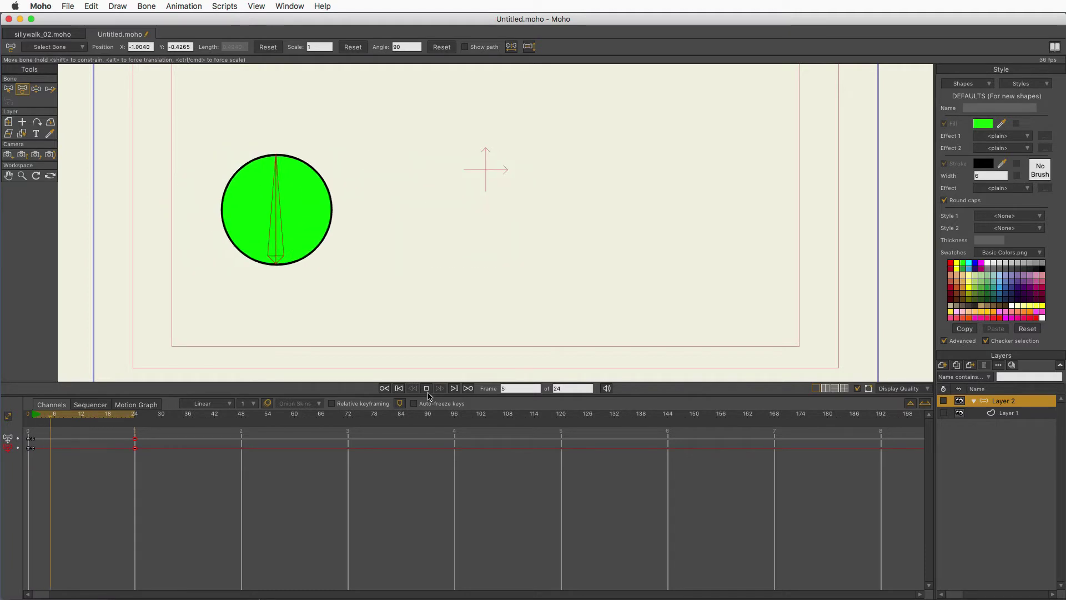
{"action": "left_click", "coordinate": [140, 433]}
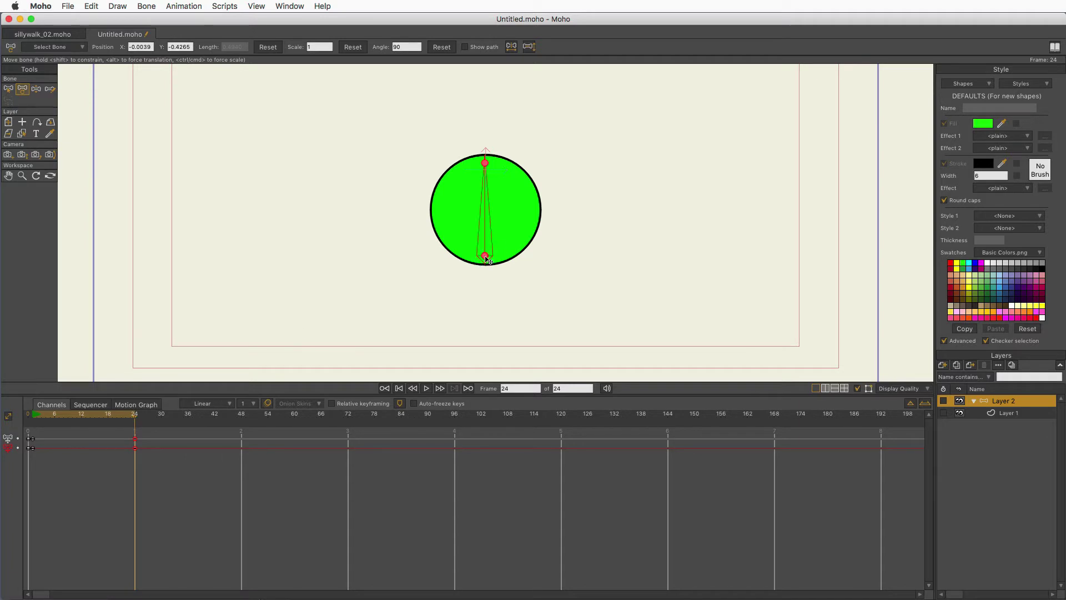
Shift the frame-24 ball further left, preview from frame 1, and step to around frame 3
{"action": "left_click_drag", "start_coordinate": [488, 260], "coordinate": [325, 269]}
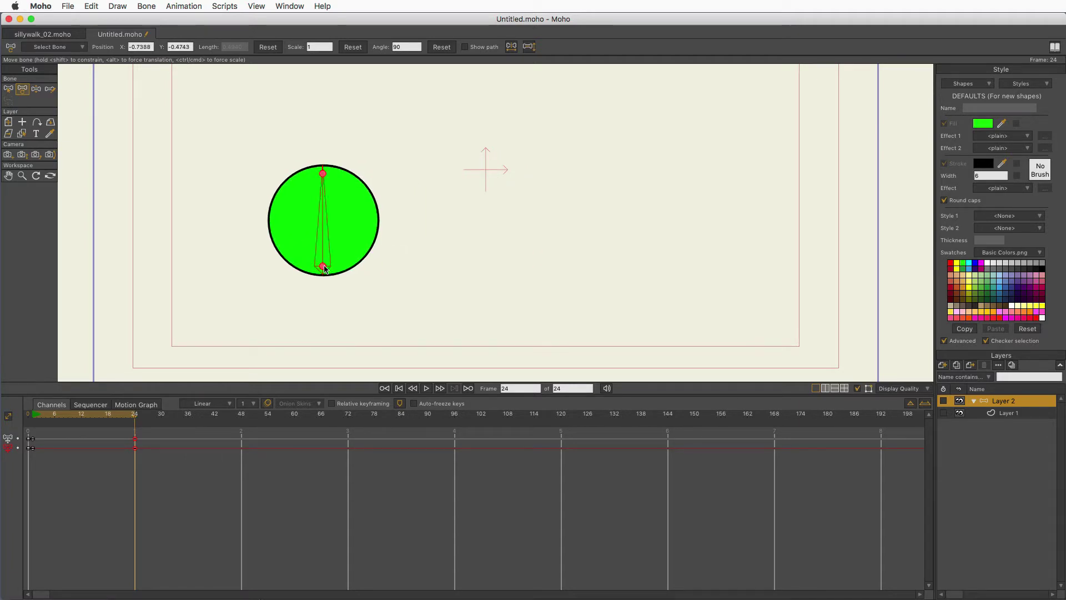
{"action": "left_click_drag", "start_coordinate": [124, 420], "coordinate": [30, 432]}
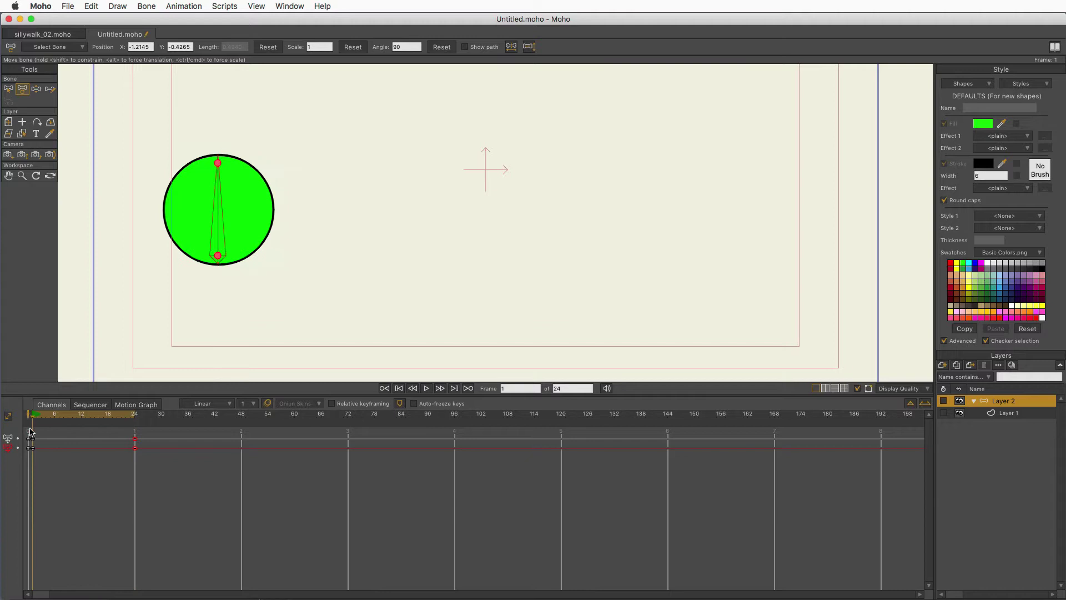
{"action": "left_click", "coordinate": [426, 388]}
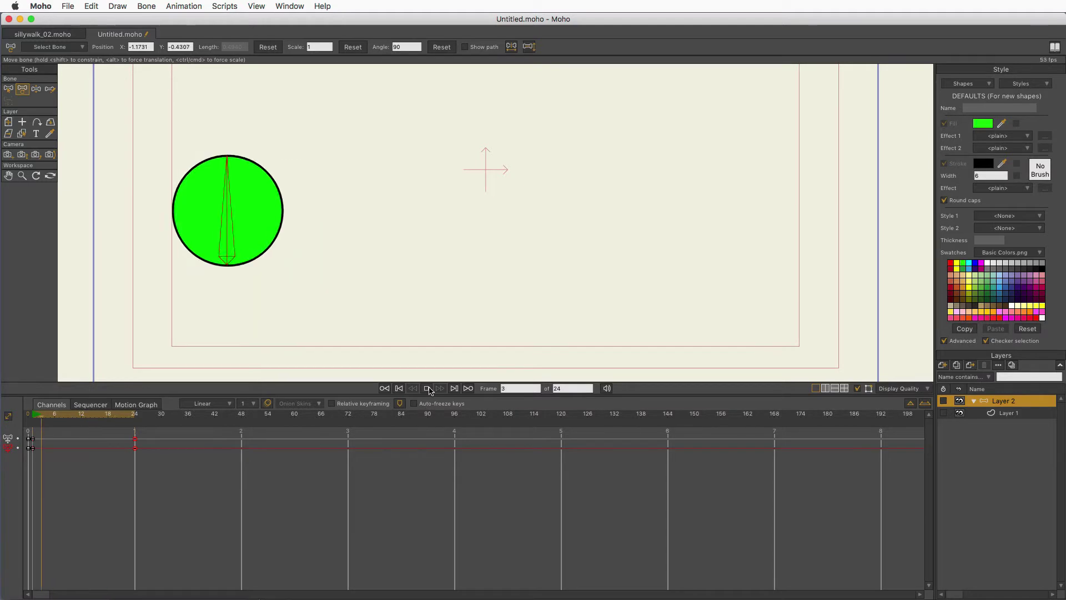
{"action": "left_click", "coordinate": [430, 391]}
{"action": "mouse_move", "coordinate": [81, 420]}
{"action": "left_mouse_down"}
{"action": "mouse_move", "coordinate": [39, 421]}
{"action": "mouse_move", "coordinate": [135, 421]}
{"action": "left_mouse_up"}
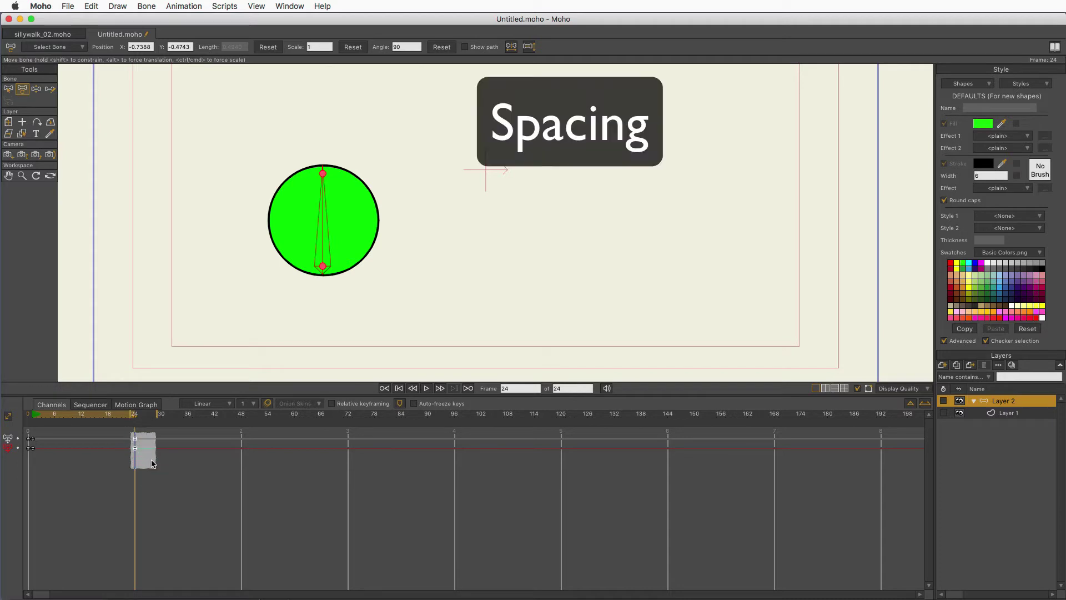
Delete the frame-24 keys, re-key the ball at the stage's far right on frame 24, and preview
{"action": "key", "text": "super+shift+Left"}
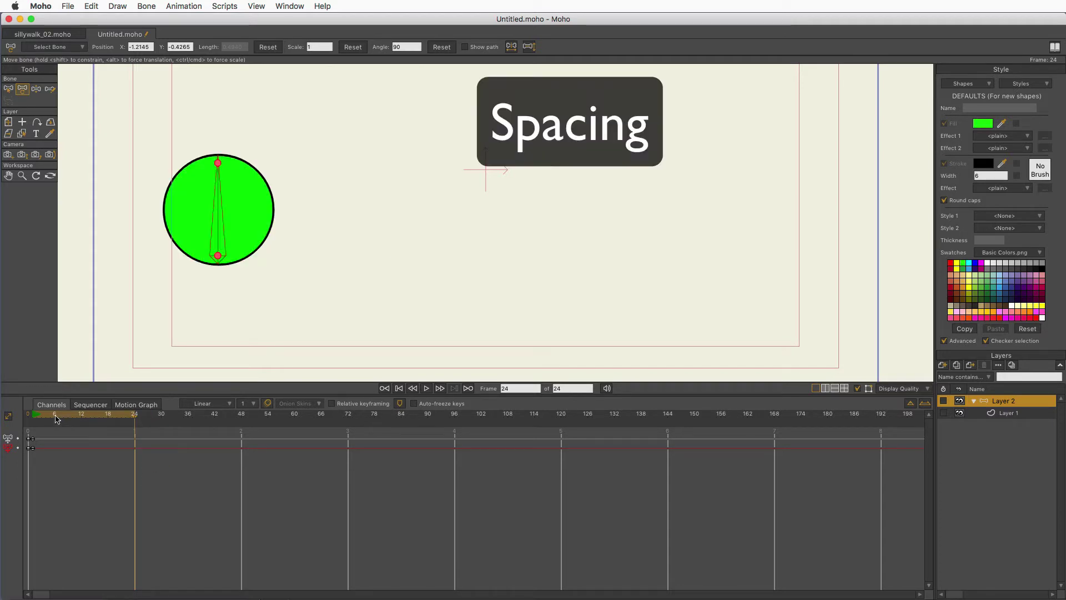
{"action": "mouse_move", "coordinate": [35, 424]}
{"action": "left_mouse_down"}
{"action": "mouse_move", "coordinate": [133, 449]}
{"action": "mouse_move", "coordinate": [31, 451]}
{"action": "left_mouse_up"}
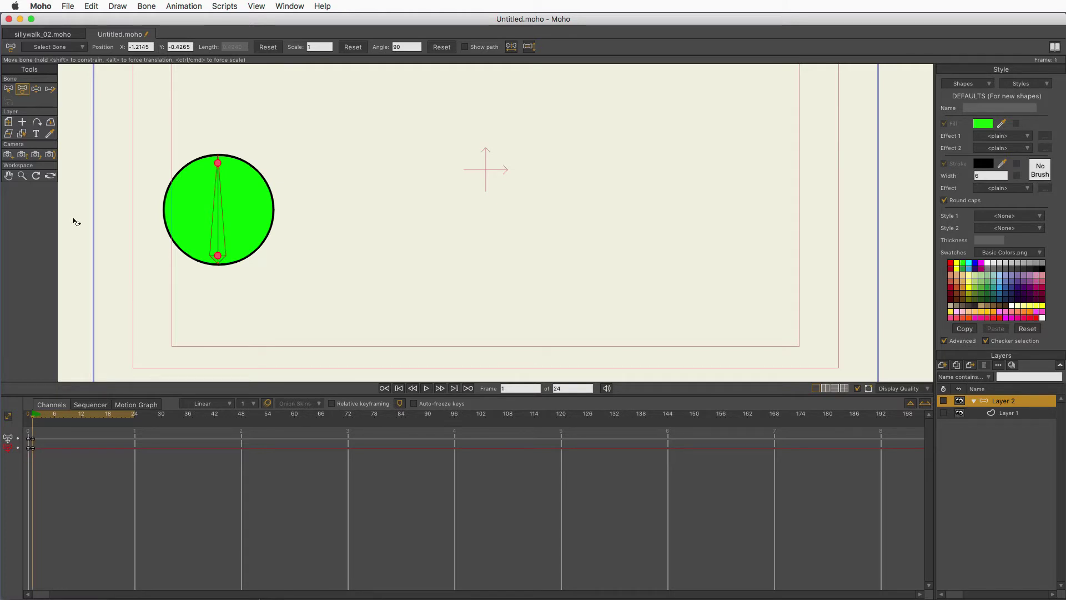
{"action": "left_click_drag", "start_coordinate": [34, 418], "coordinate": [134, 418]}
{"action": "left_click_drag", "start_coordinate": [219, 256], "coordinate": [768, 295]}
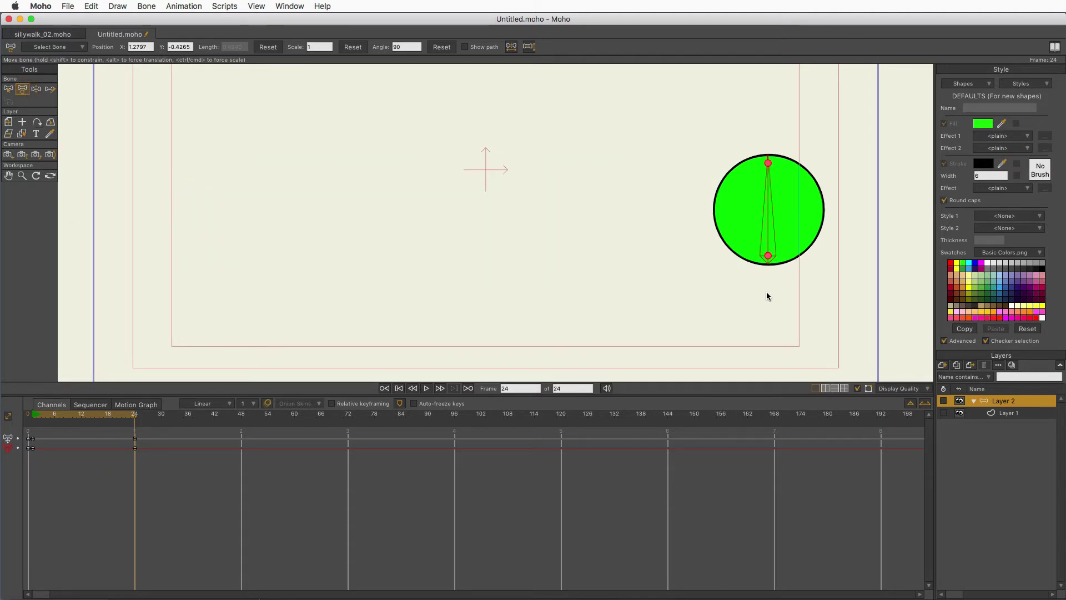
{"action": "mouse_move", "coordinate": [135, 423]}
{"action": "left_mouse_down"}
{"action": "mouse_move", "coordinate": [34, 426]}
{"action": "mouse_move", "coordinate": [148, 427]}
{"action": "mouse_move", "coordinate": [36, 431]}
{"action": "left_mouse_up"}
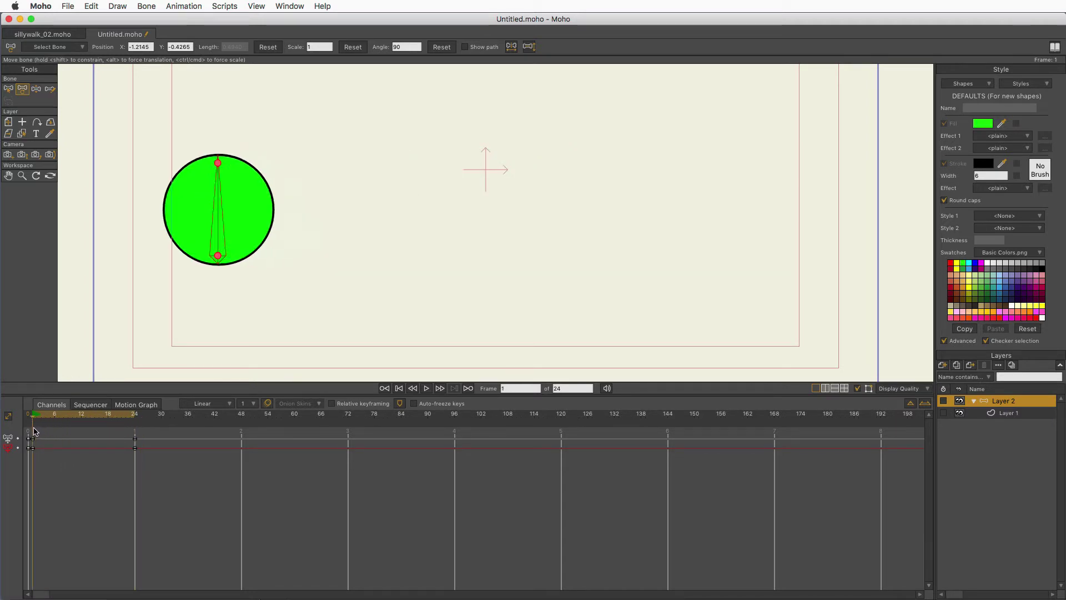
{"action": "left_click", "coordinate": [427, 388]}
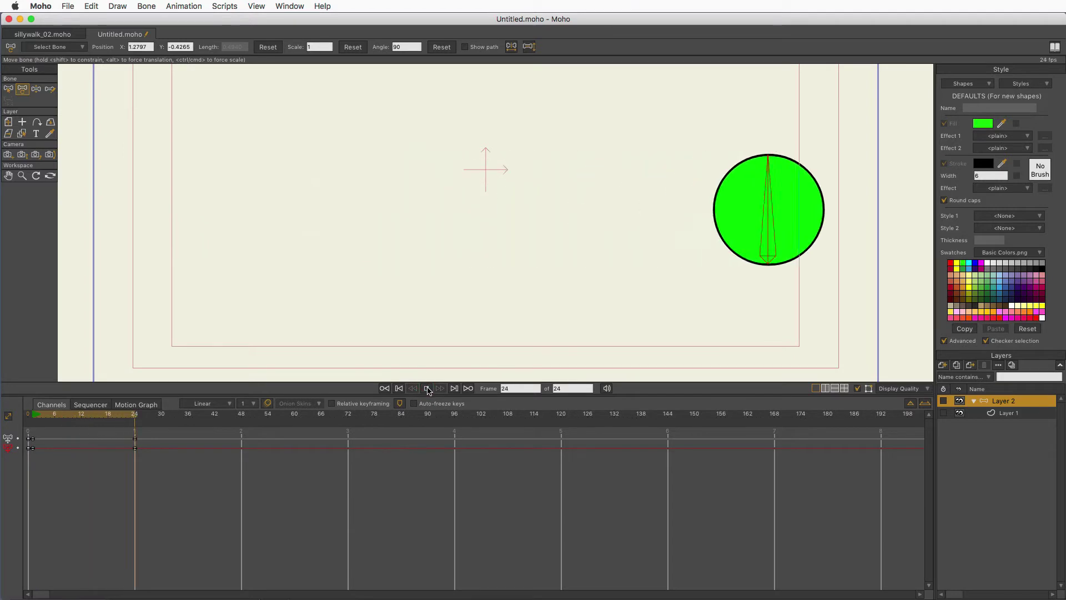
{"action": "left_click", "coordinate": [92, 413]}
{"action": "mouse_move", "coordinate": [84, 418]}
{"action": "left_mouse_down"}
{"action": "mouse_move", "coordinate": [35, 424]}
{"action": "mouse_move", "coordinate": [82, 440]}
{"action": "left_mouse_up"}
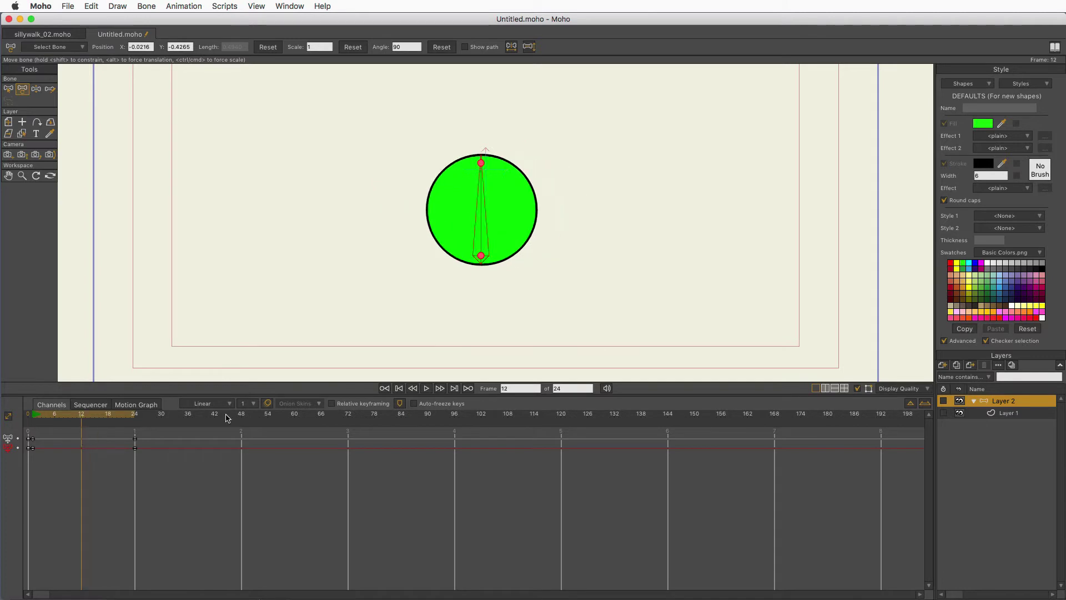
Enable onion skins on frames 11 down to 6, clearing later markers, then scrub to check
{"action": "left_click", "coordinate": [267, 403]}
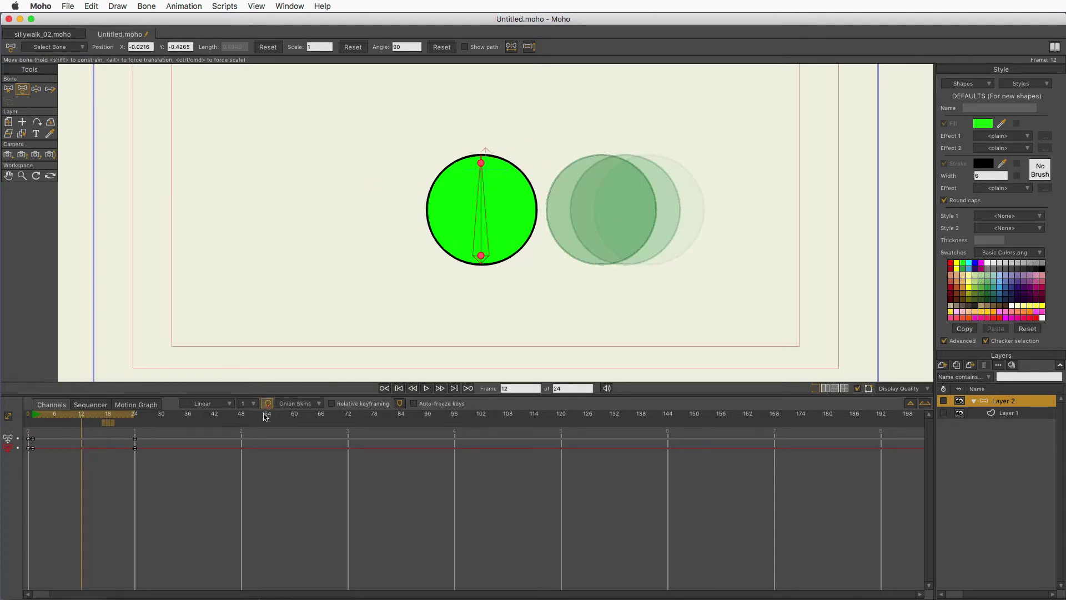
{"action": "left_click", "coordinate": [103, 422]}
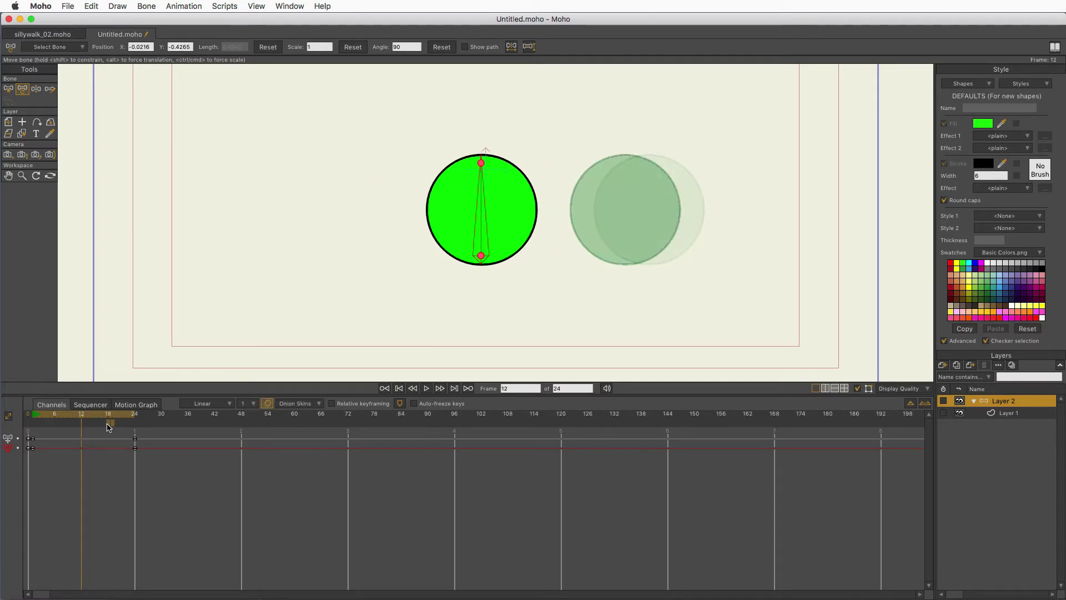
{"action": "left_click", "coordinate": [76, 423]}
{"action": "left_click", "coordinate": [67, 424]}
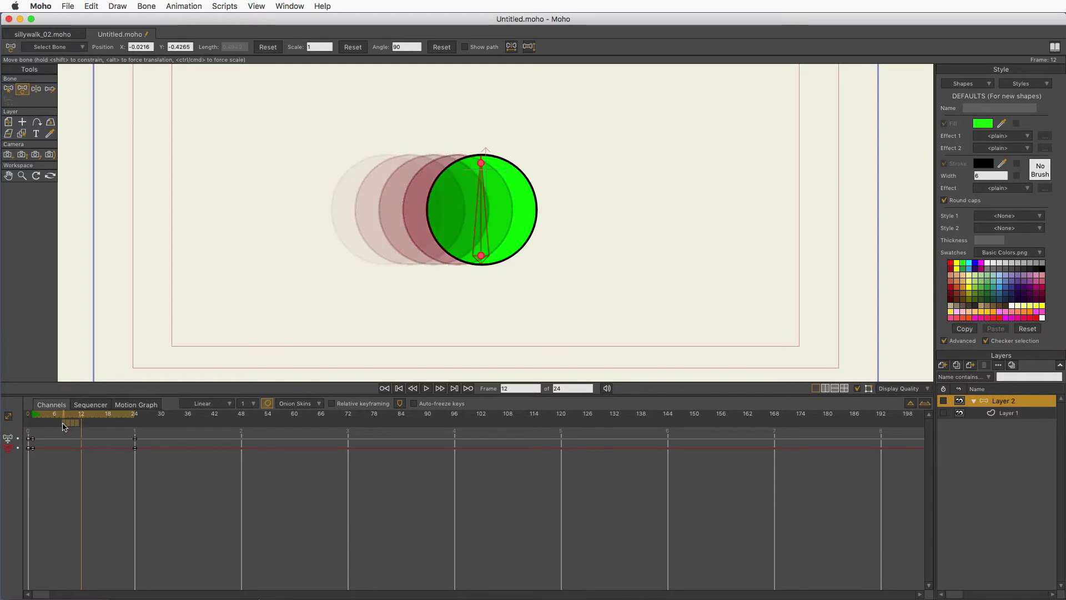
{"action": "left_click", "coordinate": [59, 424]}
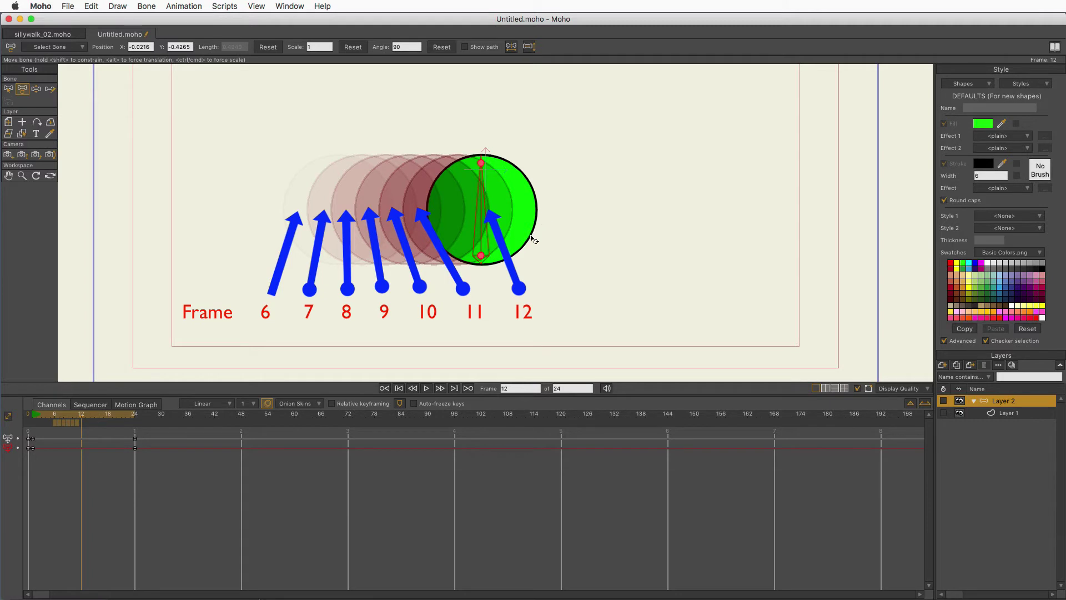
{"action": "mouse_move", "coordinate": [83, 417]}
{"action": "left_mouse_down"}
{"action": "mouse_move", "coordinate": [62, 419]}
{"action": "mouse_move", "coordinate": [79, 419]}
{"action": "mouse_move", "coordinate": [70, 434]}
{"action": "mouse_move", "coordinate": [81, 436]}
{"action": "left_mouse_up"}
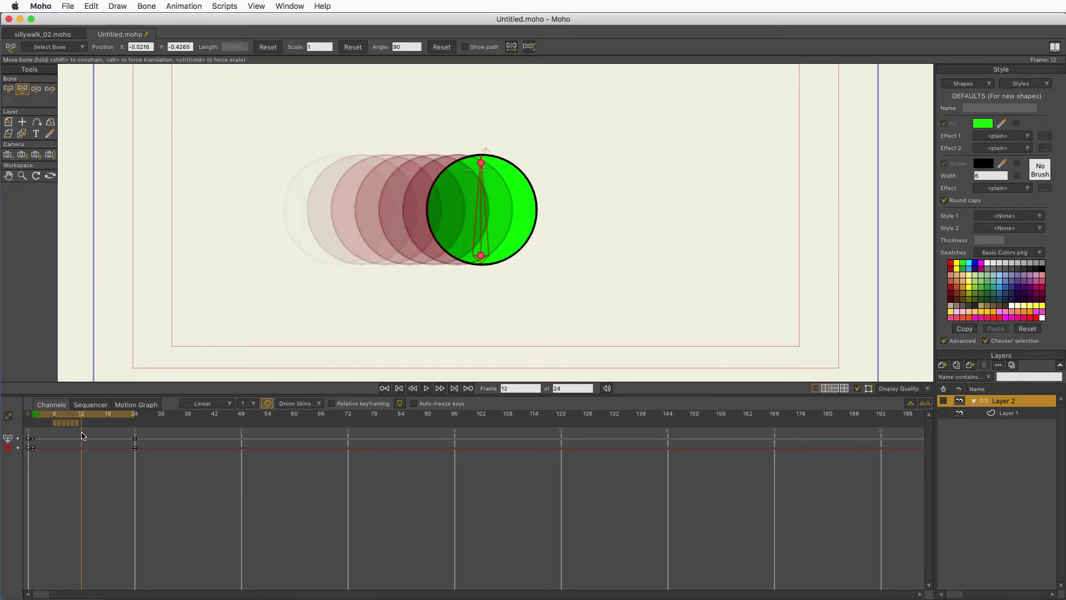
Drag the frame-24 end keyframes back to about frame 9 and check the spacing at frame 8
{"action": "left_click", "coordinate": [135, 440]}
{"action": "mouse_move", "coordinate": [135, 442]}
{"action": "left_mouse_down"}
{"action": "mouse_move", "coordinate": [85, 451]}
{"action": "mouse_move", "coordinate": [82, 443]}
{"action": "left_mouse_up"}
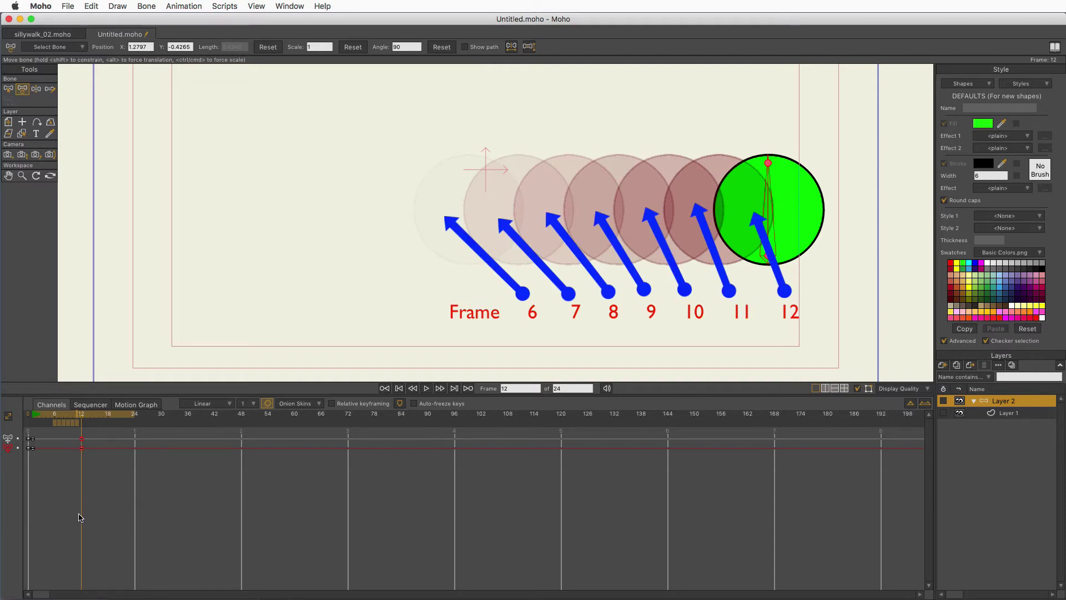
{"action": "mouse_move", "coordinate": [81, 418]}
{"action": "left_mouse_down"}
{"action": "mouse_move", "coordinate": [66, 421]}
{"action": "mouse_move", "coordinate": [135, 440]}
{"action": "mouse_move", "coordinate": [68, 450]}
{"action": "left_mouse_up"}
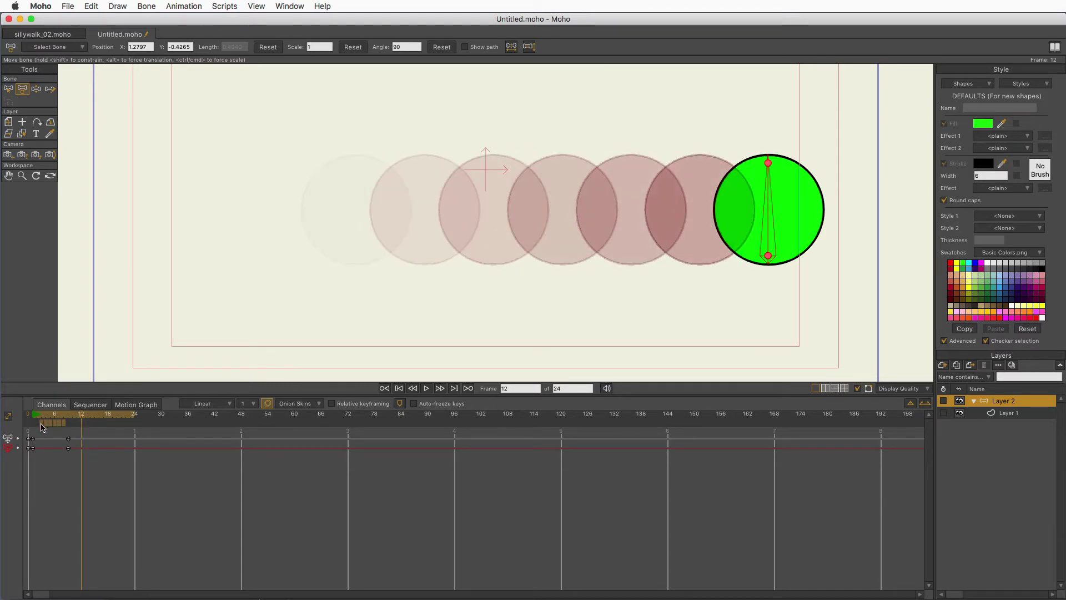
Adjust the onion-skin markers and move the end keyframe earlier to about frame 6
{"action": "left_click", "coordinate": [68, 448]}
{"action": "left_click", "coordinate": [61, 425]}
{"action": "left_click", "coordinate": [55, 423]}
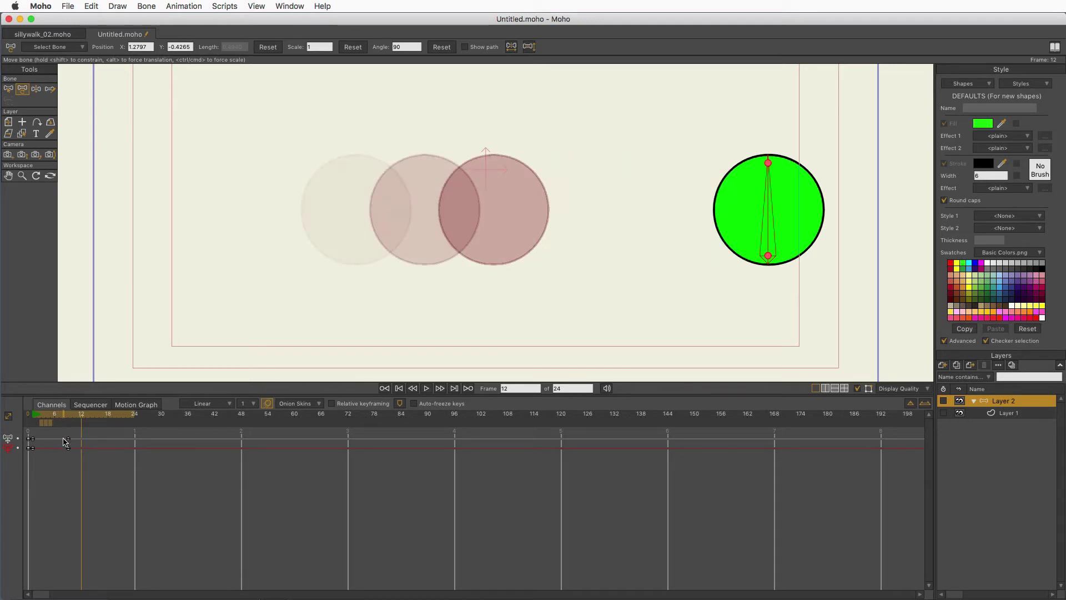
{"action": "left_click_drag", "start_coordinate": [68, 447], "coordinate": [54, 445]}
{"action": "left_click", "coordinate": [37, 424]}
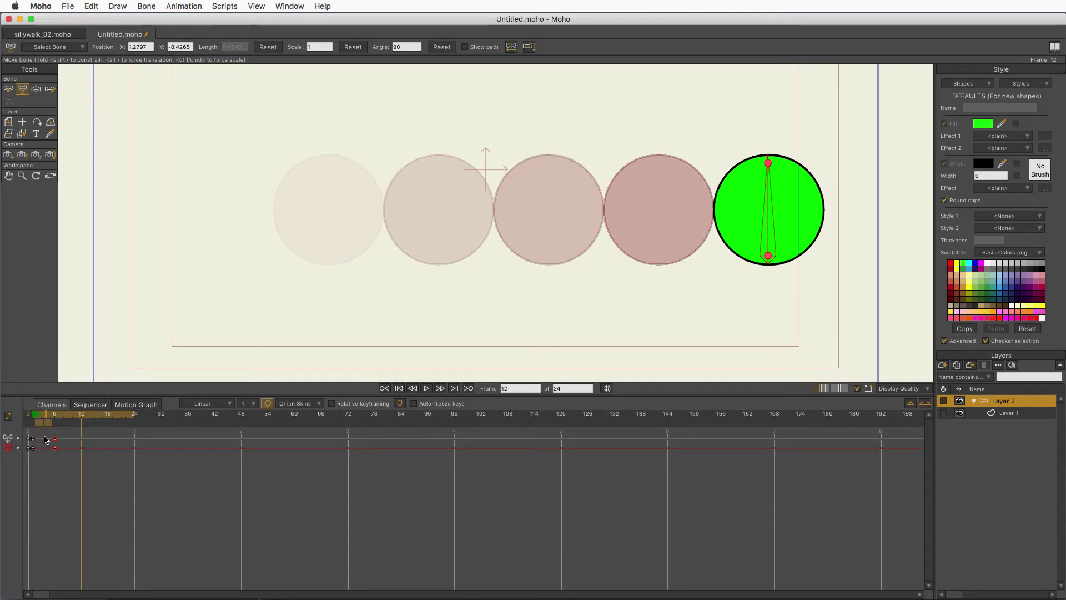
Replay the animation from frame 1, then switch off the remaining onion-skin markers
{"action": "left_click_drag", "start_coordinate": [83, 416], "coordinate": [32, 416]}
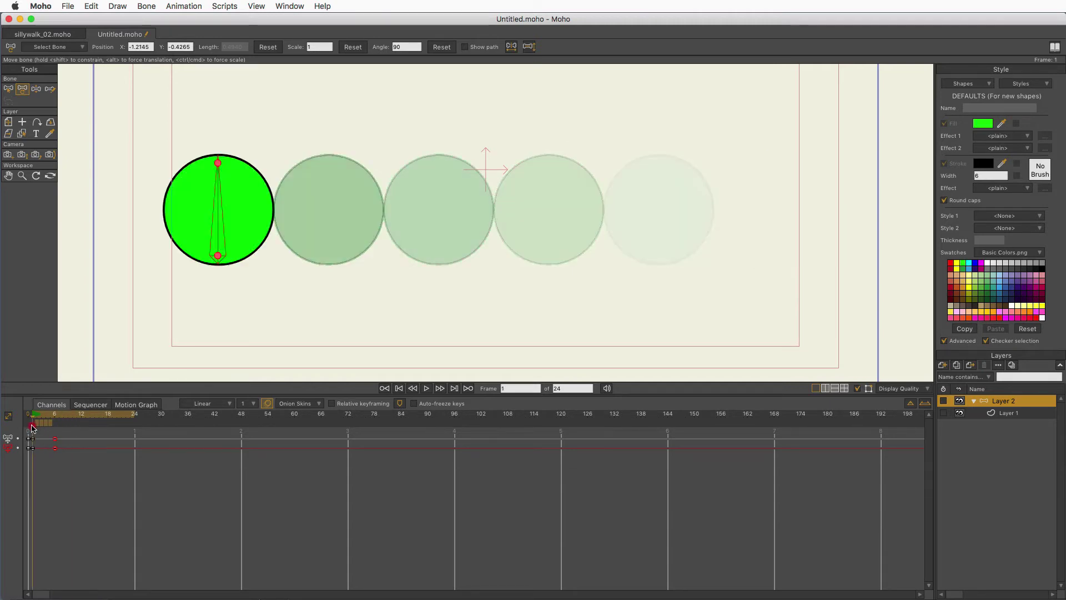
{"action": "left_click", "coordinate": [427, 389]}
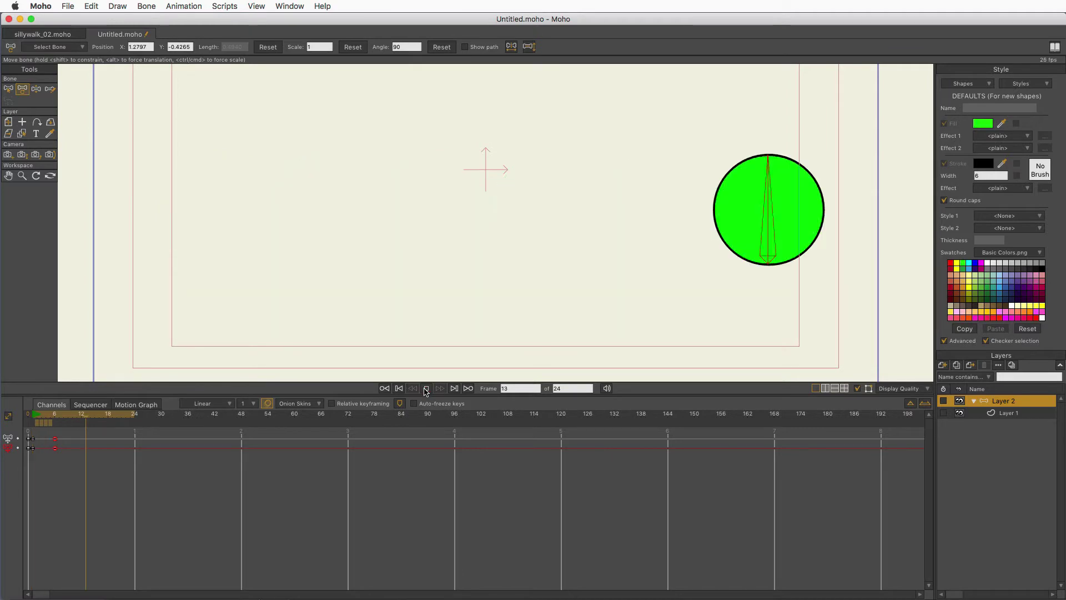
{"action": "left_click", "coordinate": [426, 388]}
{"action": "left_click", "coordinate": [48, 423]}
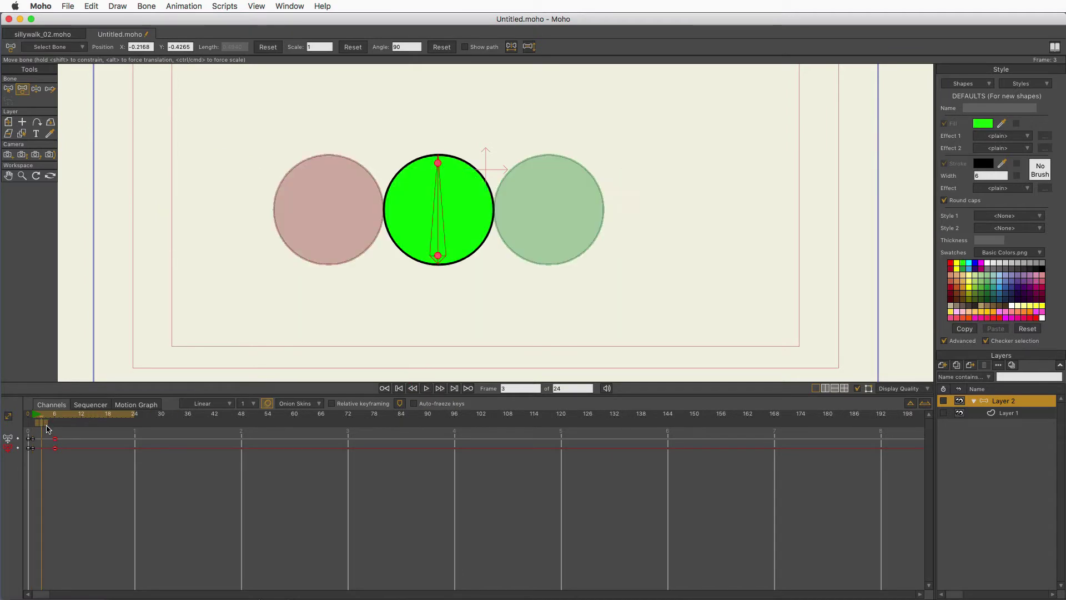
{"action": "left_click", "coordinate": [36, 423]}
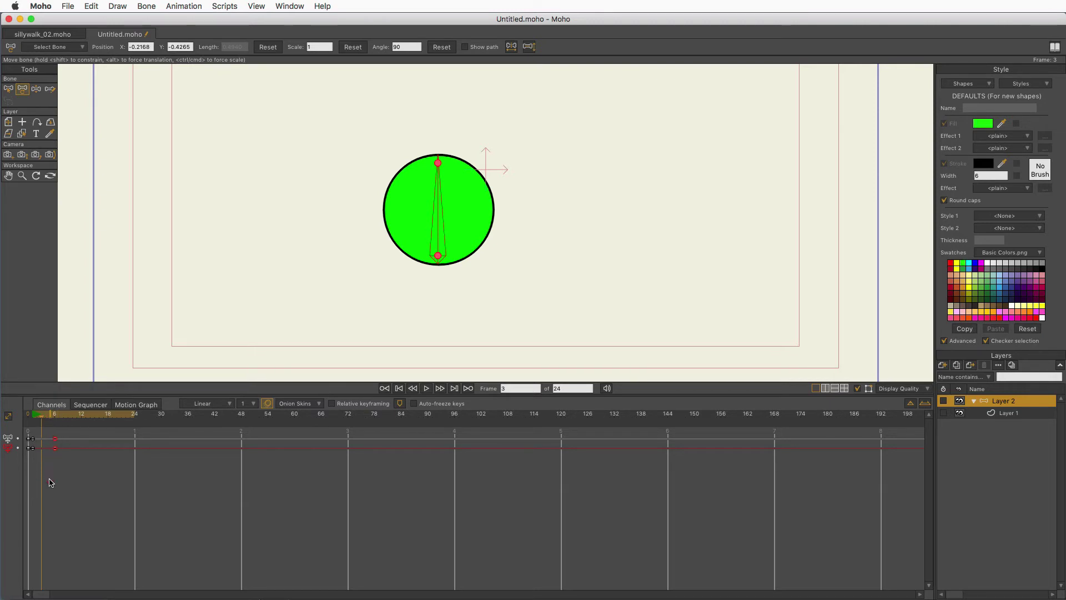
Delete the frame-3 and frame-0 keys and recentre the canvas on the ball
{"action": "key", "text": "ctrl+z"}
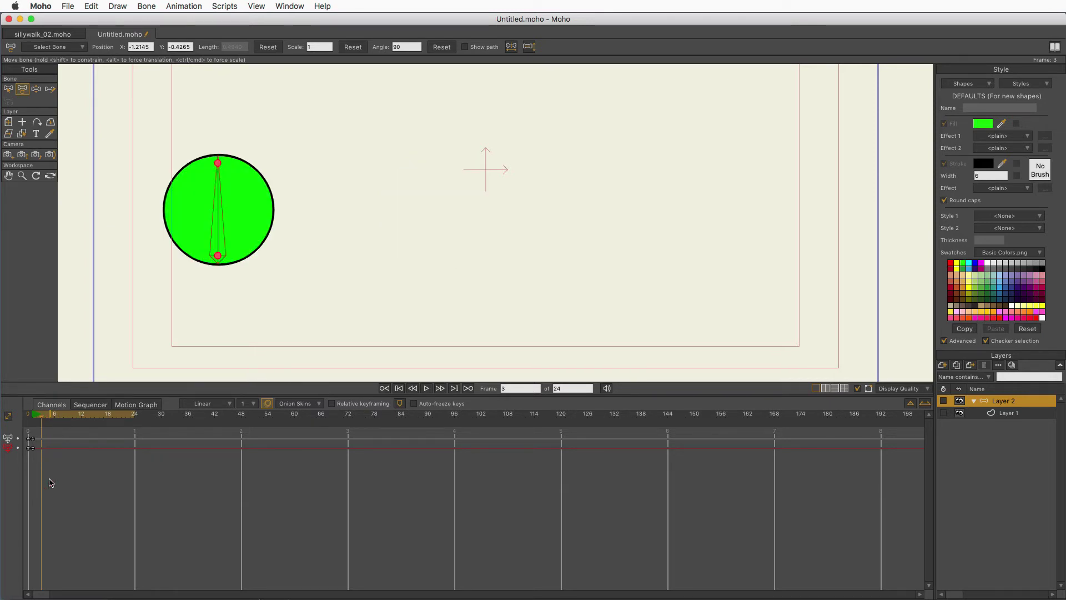
{"action": "left_click", "coordinate": [32, 446]}
{"action": "key", "text": "ctrl+z"}
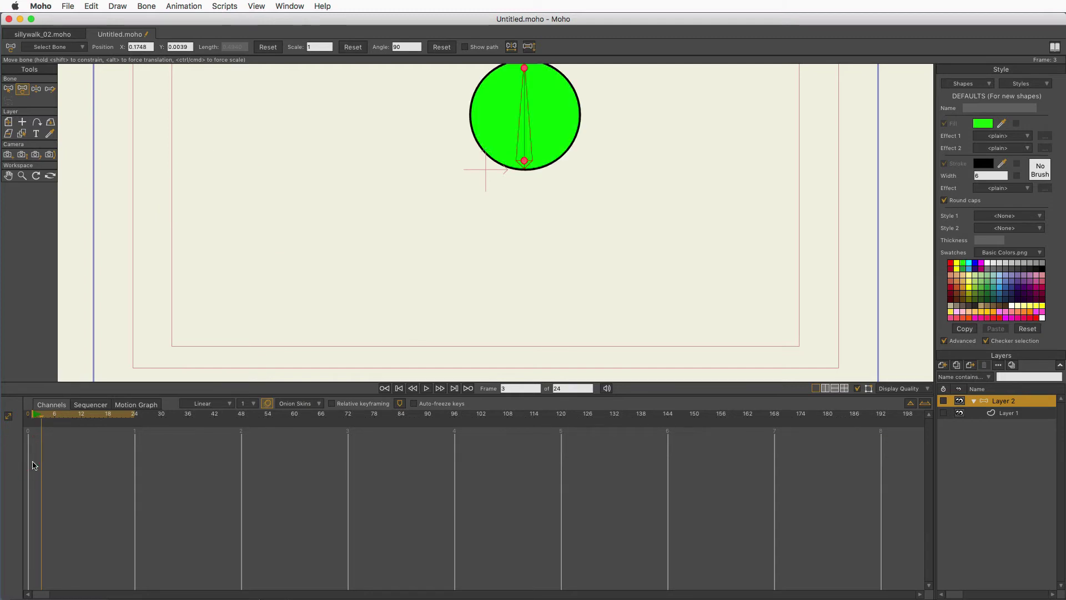
{"action": "left_click_drag", "start_coordinate": [703, 215], "coordinate": [644, 228]}
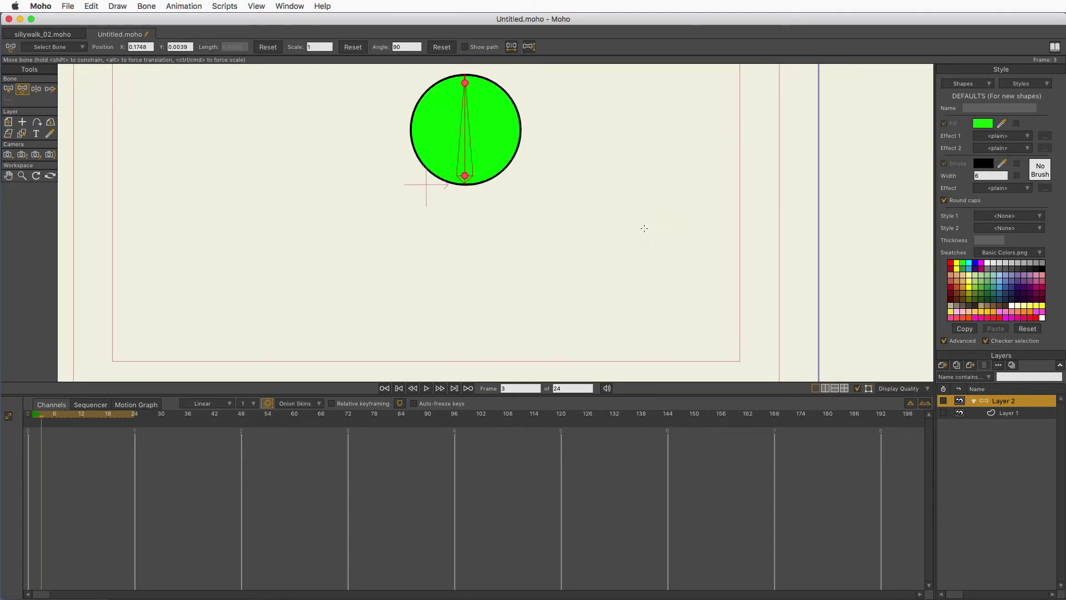
{"action": "left_click", "coordinate": [34, 417]}
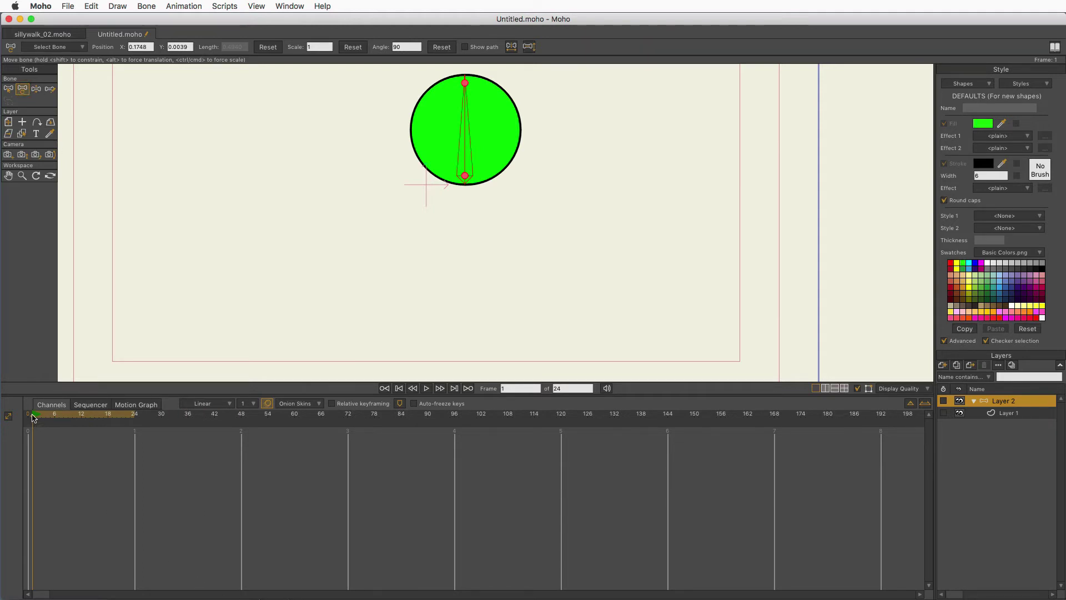
Drop the ball to the stage bottom at frame 8 and change that key's interpolation
{"action": "left_click_drag", "start_coordinate": [33, 419], "coordinate": [63, 420]}
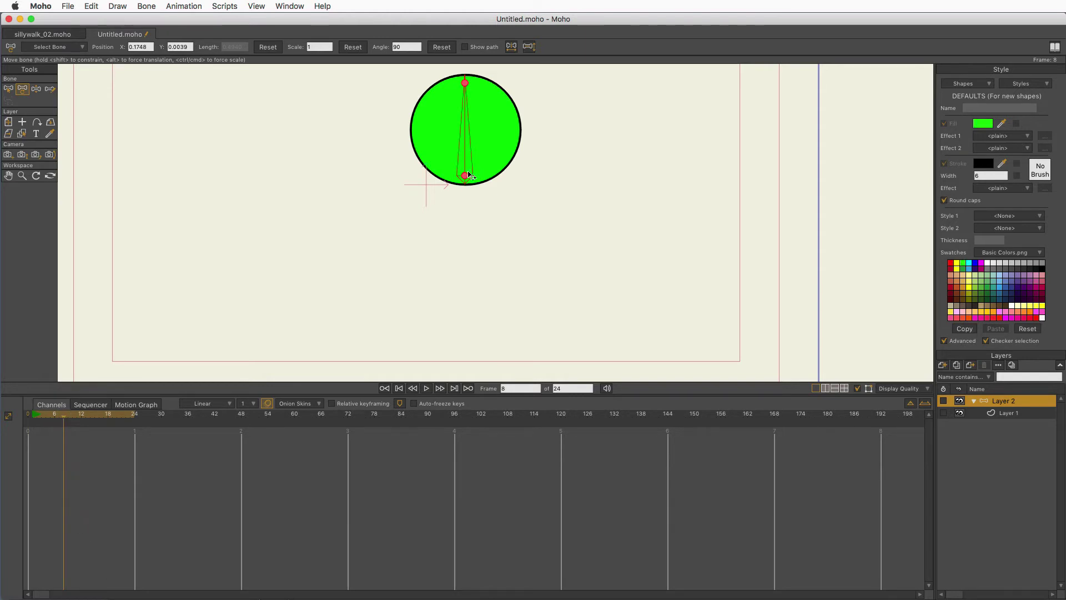
{"action": "left_click_drag", "start_coordinate": [468, 178], "coordinate": [466, 354]}
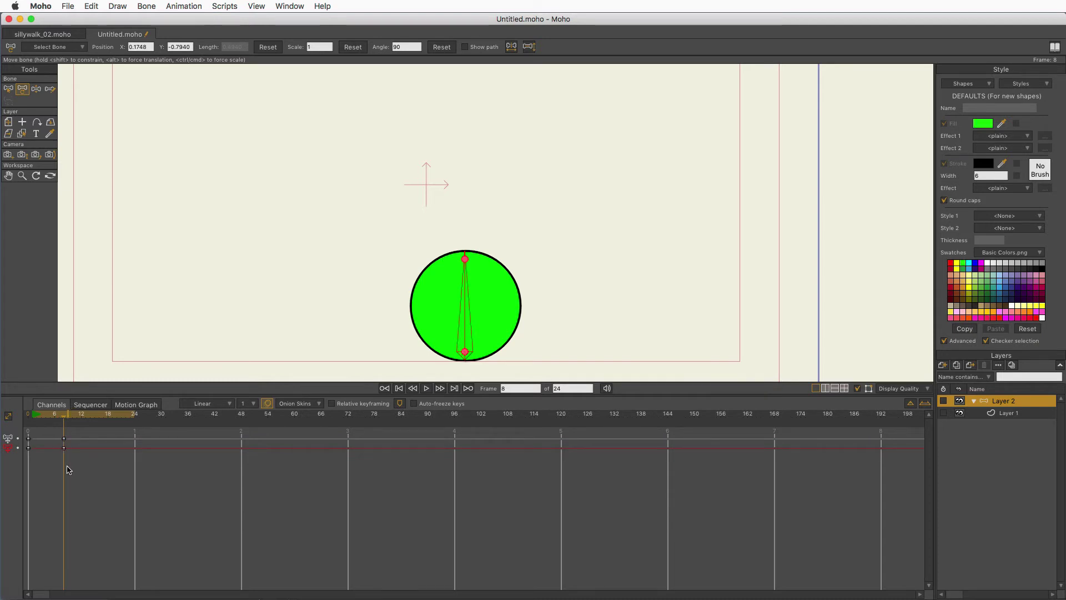
{"action": "left_click_drag", "start_coordinate": [68, 470], "coordinate": [56, 437]}
{"action": "right_click", "coordinate": [65, 441]}
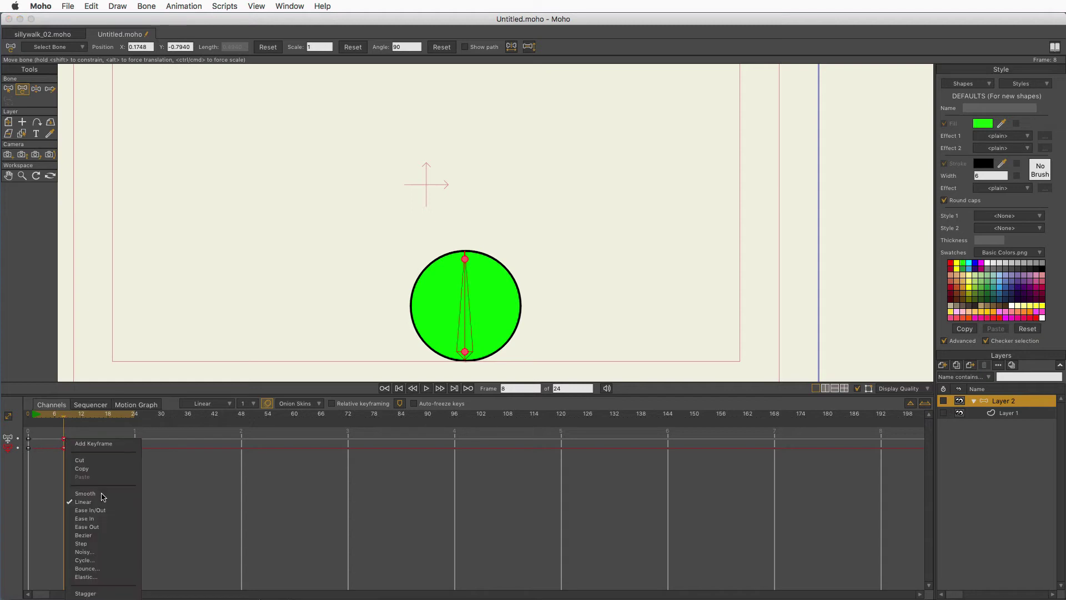
{"action": "left_click", "coordinate": [117, 505]}
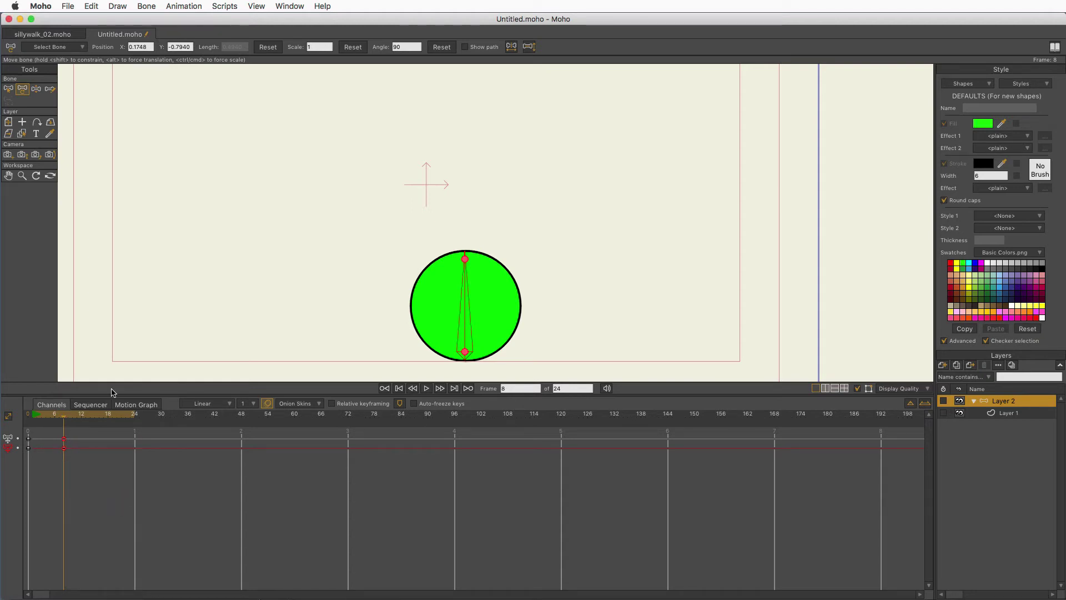
{"action": "left_click", "coordinate": [69, 418]}
{"action": "mouse_move", "coordinate": [69, 418]}
{"action": "left_mouse_down"}
{"action": "mouse_move", "coordinate": [65, 432]}
{"action": "mouse_move", "coordinate": [90, 435]}
{"action": "left_mouse_up"}
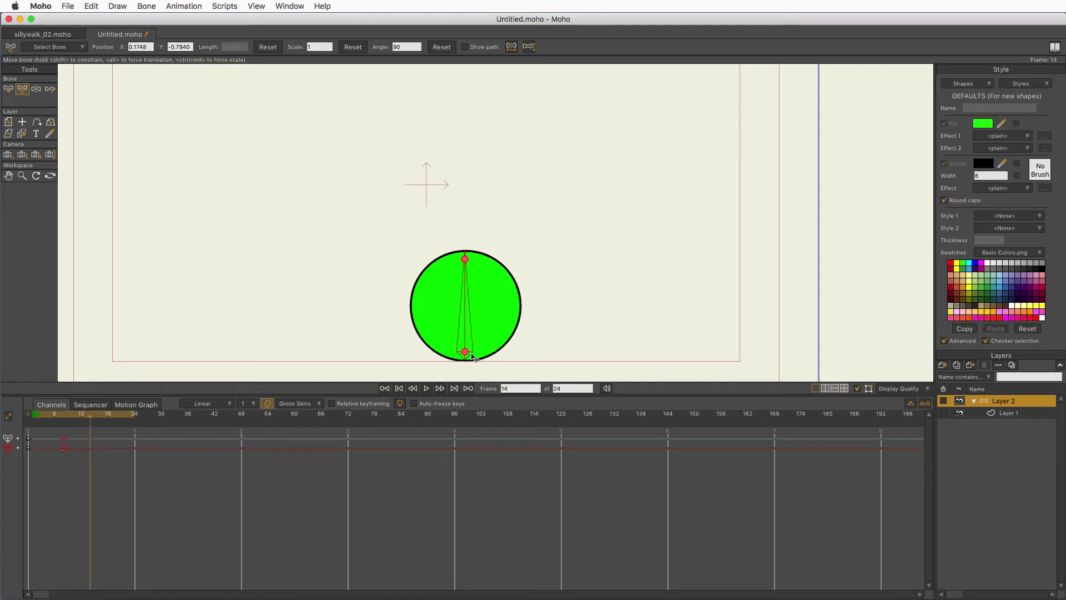
Raise the ball at frame 14, drop it back down at frame 20, and preview the bounce
{"action": "left_click_drag", "start_coordinate": [467, 355], "coordinate": [467, 247]}
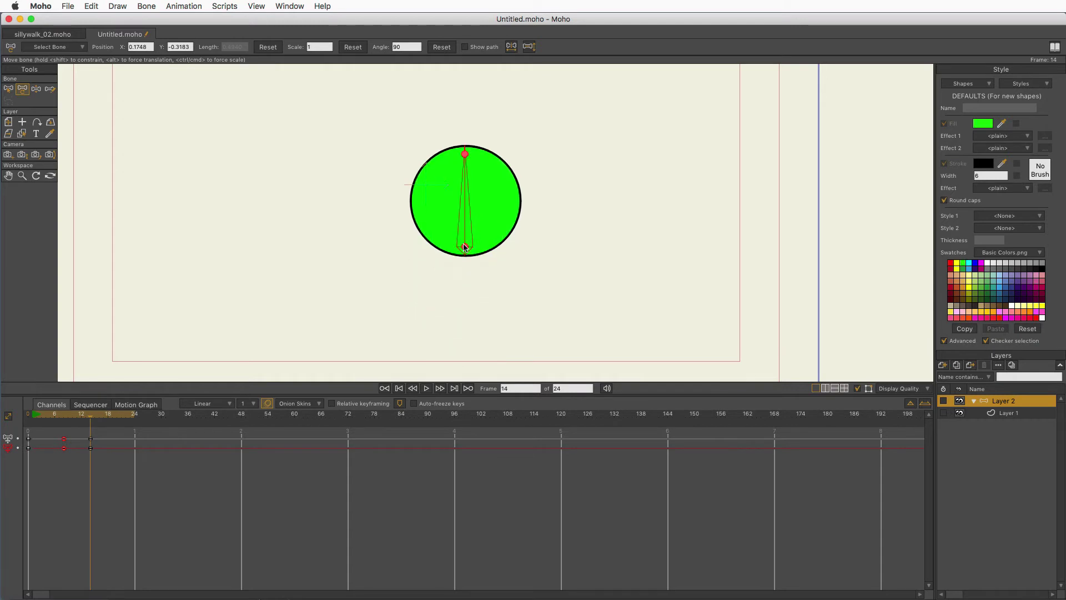
{"action": "left_click_drag", "start_coordinate": [86, 421], "coordinate": [91, 426]}
{"action": "left_click_drag", "start_coordinate": [466, 248], "coordinate": [453, 243]}
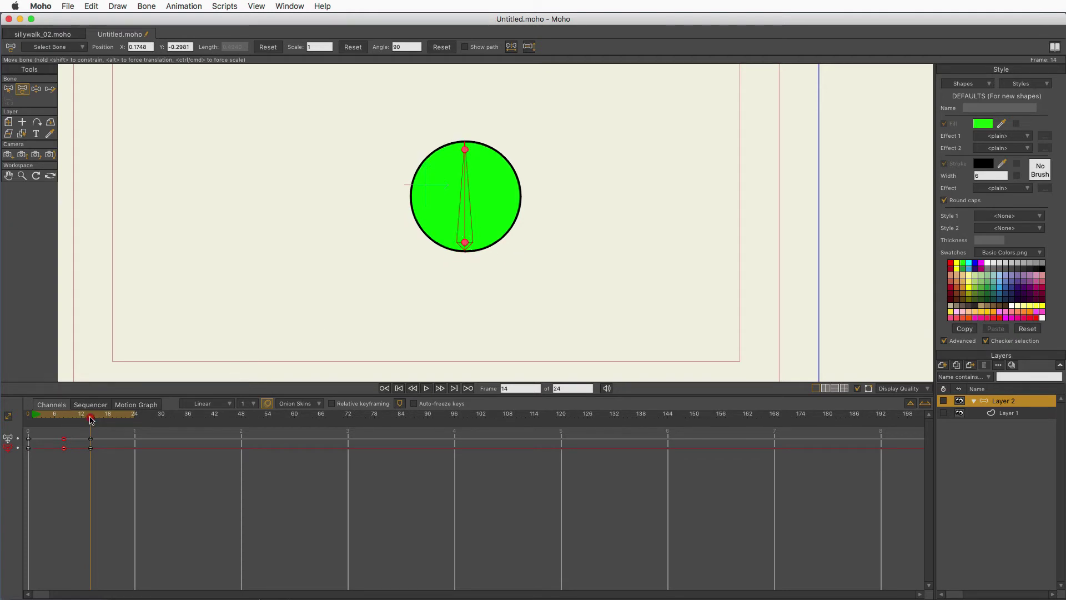
{"action": "left_click_drag", "start_coordinate": [92, 421], "coordinate": [117, 420]}
{"action": "left_click_drag", "start_coordinate": [466, 242], "coordinate": [457, 348]}
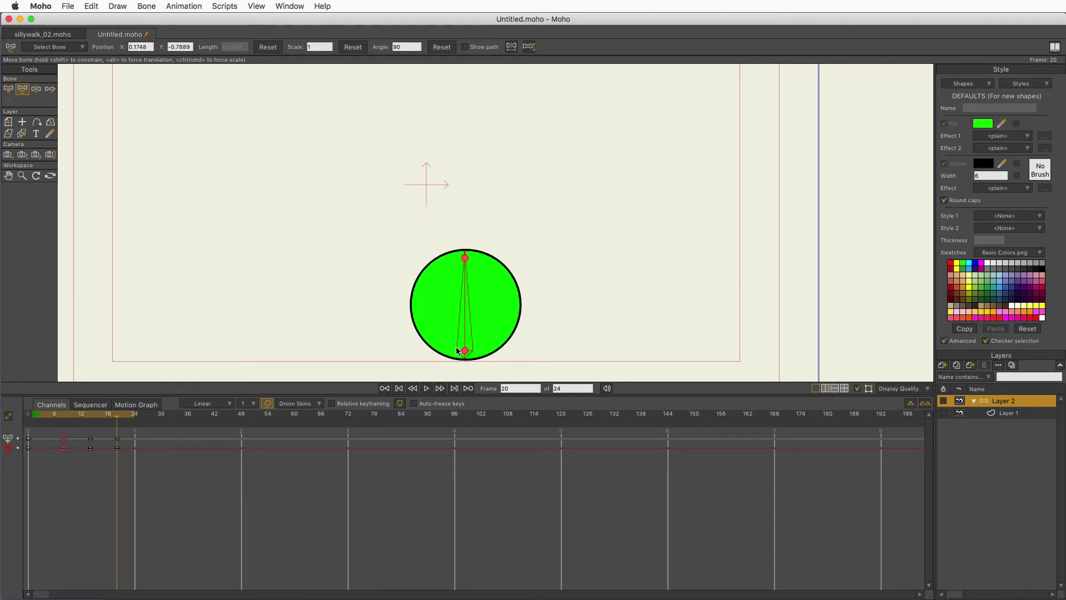
{"action": "mouse_move", "coordinate": [117, 420]}
{"action": "left_mouse_down"}
{"action": "mouse_move", "coordinate": [92, 420]}
{"action": "mouse_move", "coordinate": [119, 430]}
{"action": "left_mouse_up"}
{"action": "left_click_drag", "start_coordinate": [120, 429], "coordinate": [37, 442]}
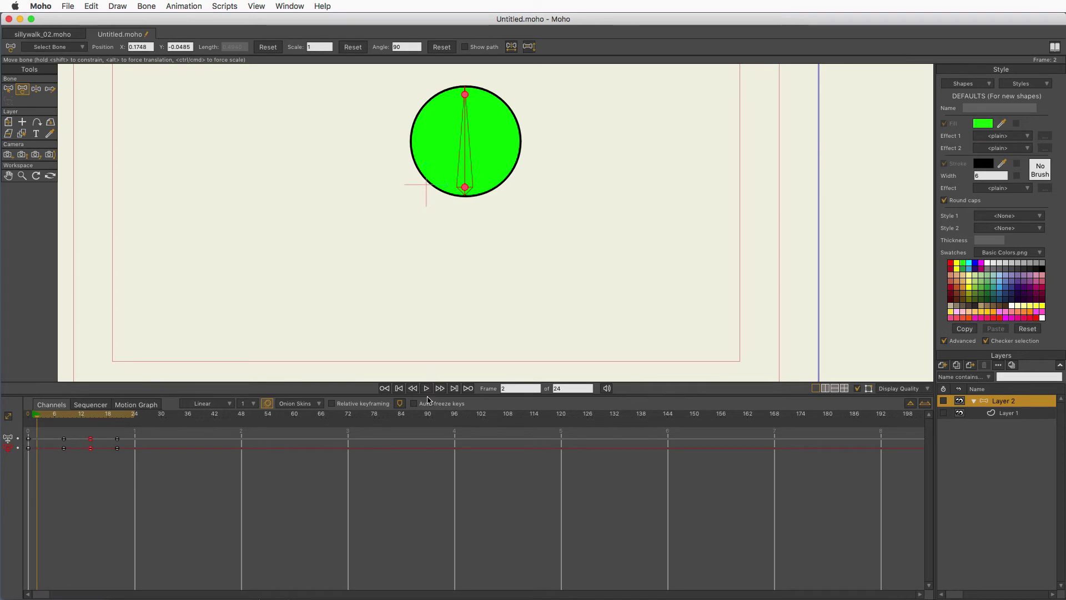
Set the frame-0 keyframes to Bezier interpolation and play the bounce from frame 1
{"action": "left_click", "coordinate": [25, 433]}
{"action": "right_click", "coordinate": [30, 442]}
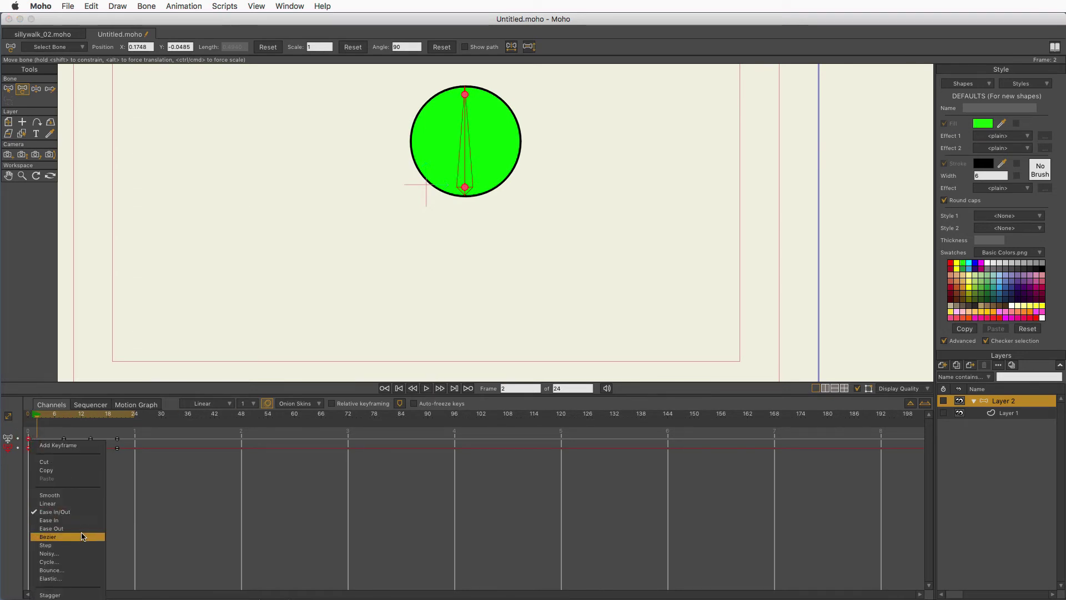
{"action": "left_click", "coordinate": [78, 504]}
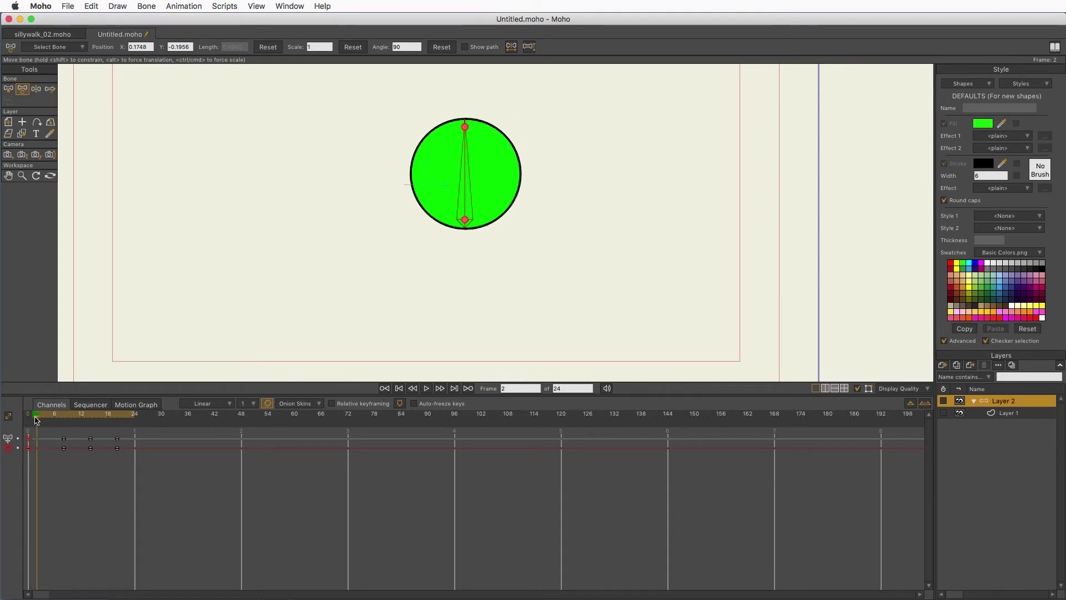
{"action": "left_click", "coordinate": [32, 415]}
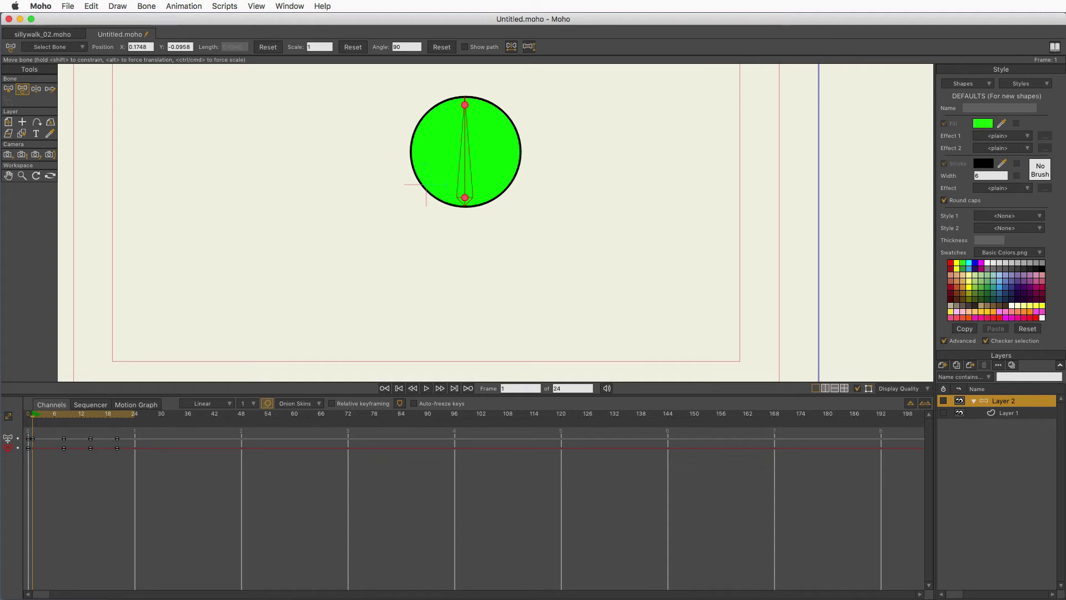
{"action": "left_click", "coordinate": [427, 388]}
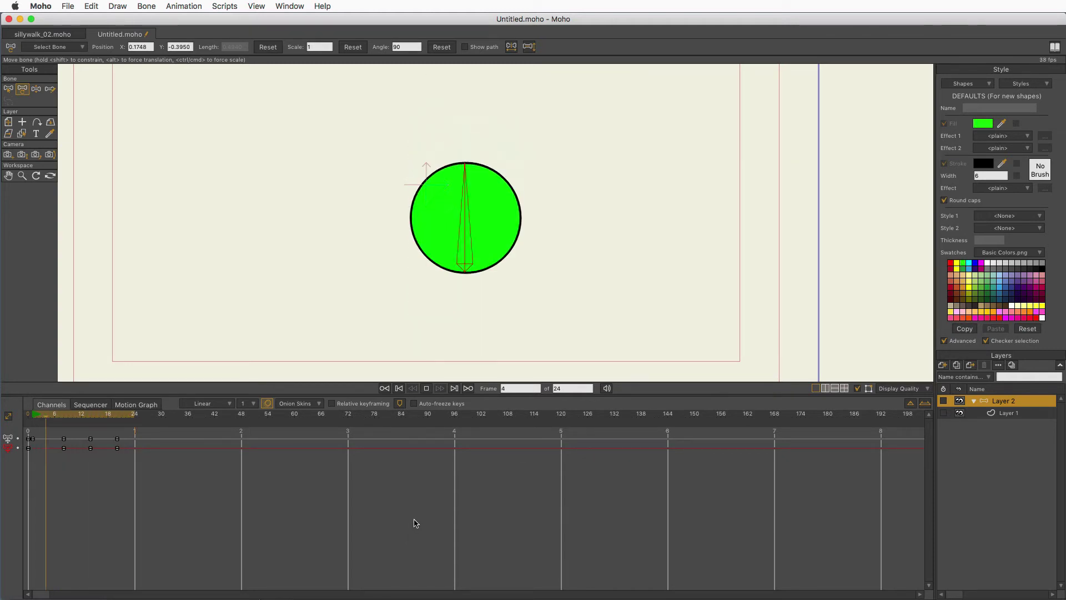
{"action": "left_click", "coordinate": [426, 390]}
Stop playback and scrub the timeline to check the ball's pose around frames 4–5
{"action": "mouse_move", "coordinate": [66, 412]}
{"action": "left_mouse_down"}
{"action": "mouse_move", "coordinate": [34, 421]}
{"action": "mouse_move", "coordinate": [116, 427]}
{"action": "left_mouse_up"}
{"action": "left_click_drag", "start_coordinate": [118, 426], "coordinate": [64, 445]}
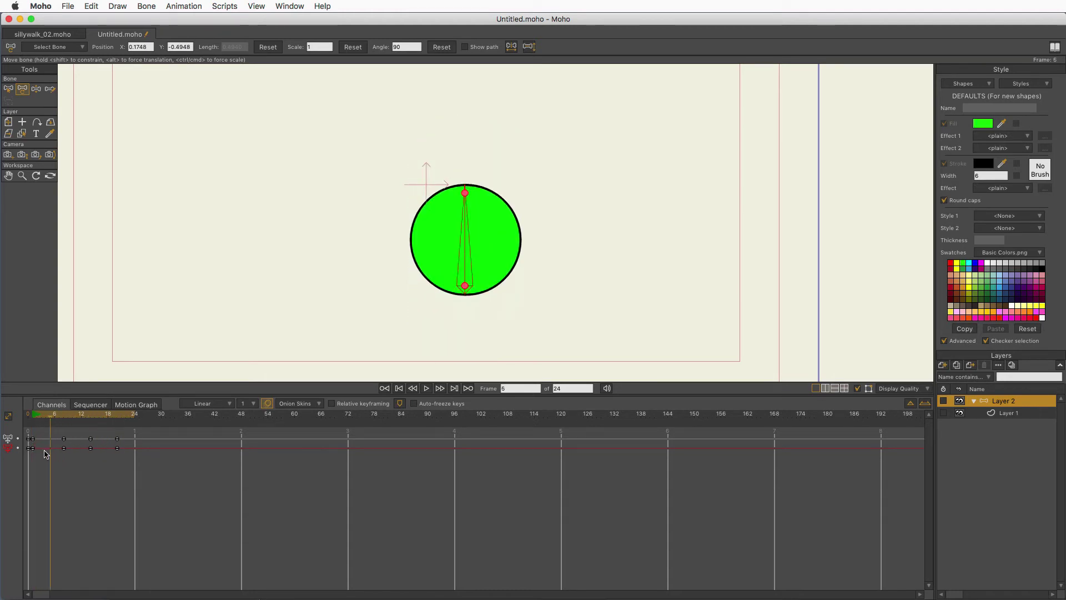
{"action": "left_click_drag", "start_coordinate": [61, 466], "coordinate": [49, 470]}
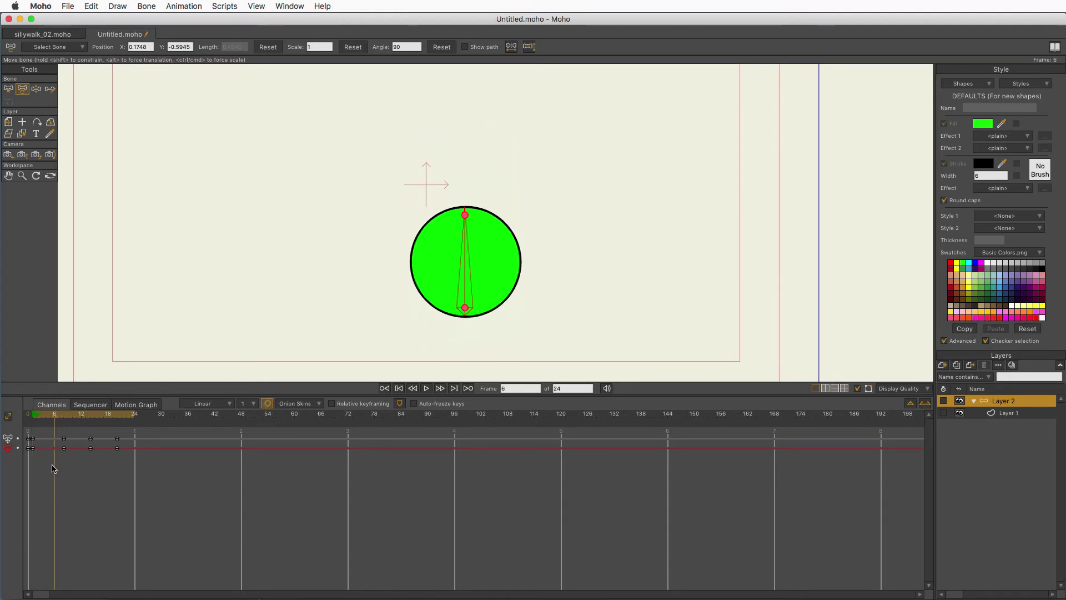
Set the bone keyframes at frames 6, 12 and 18 to Bezier and show them as motion graph curves
{"action": "left_click_drag", "start_coordinate": [127, 438], "coordinate": [32, 434]}
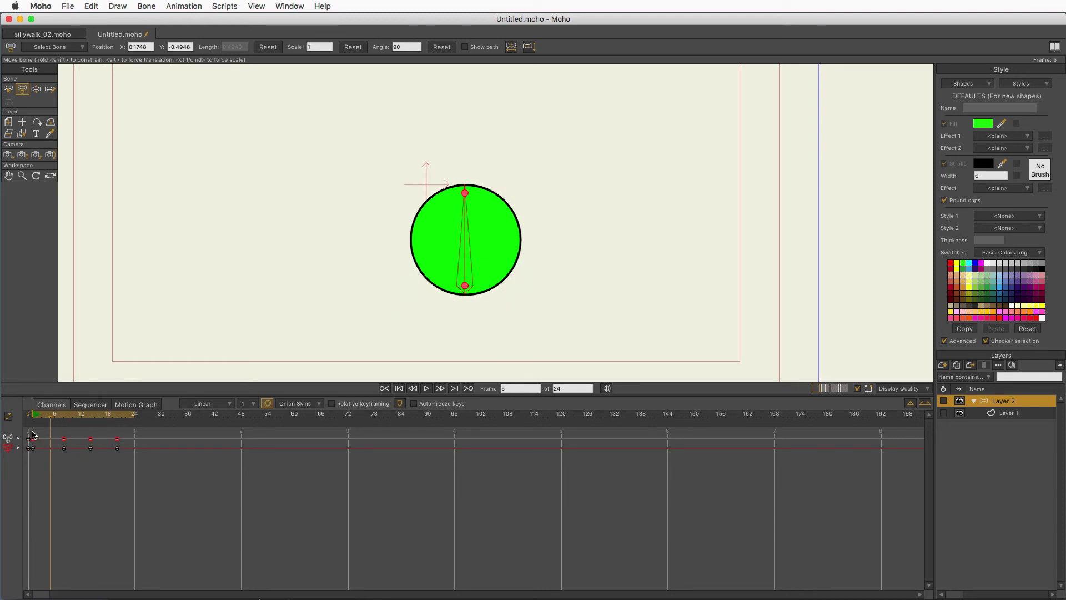
{"action": "right_click", "coordinate": [65, 442]}
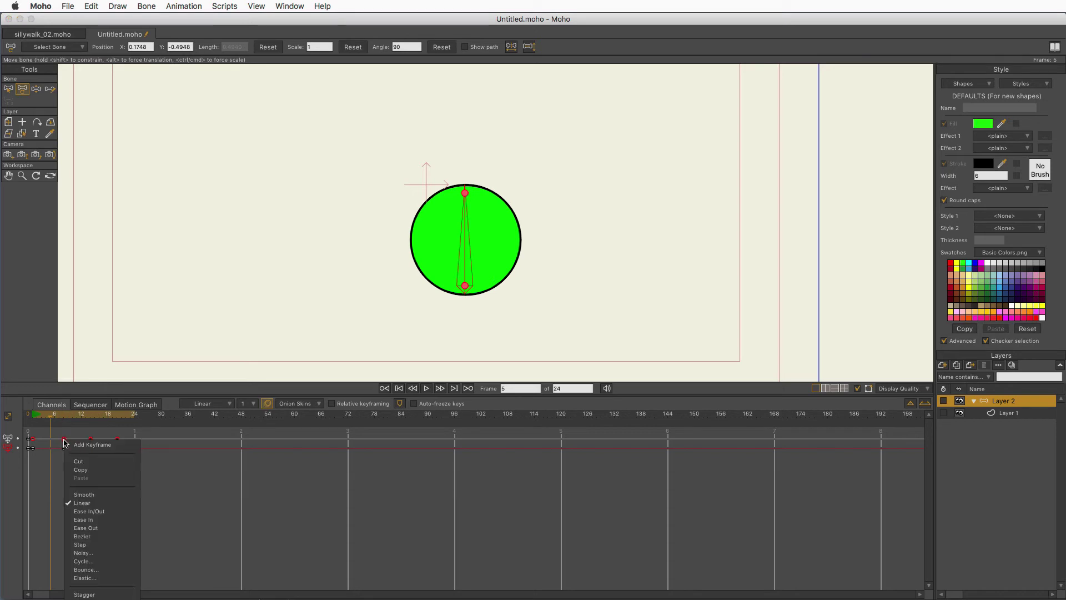
{"action": "left_click", "coordinate": [111, 538]}
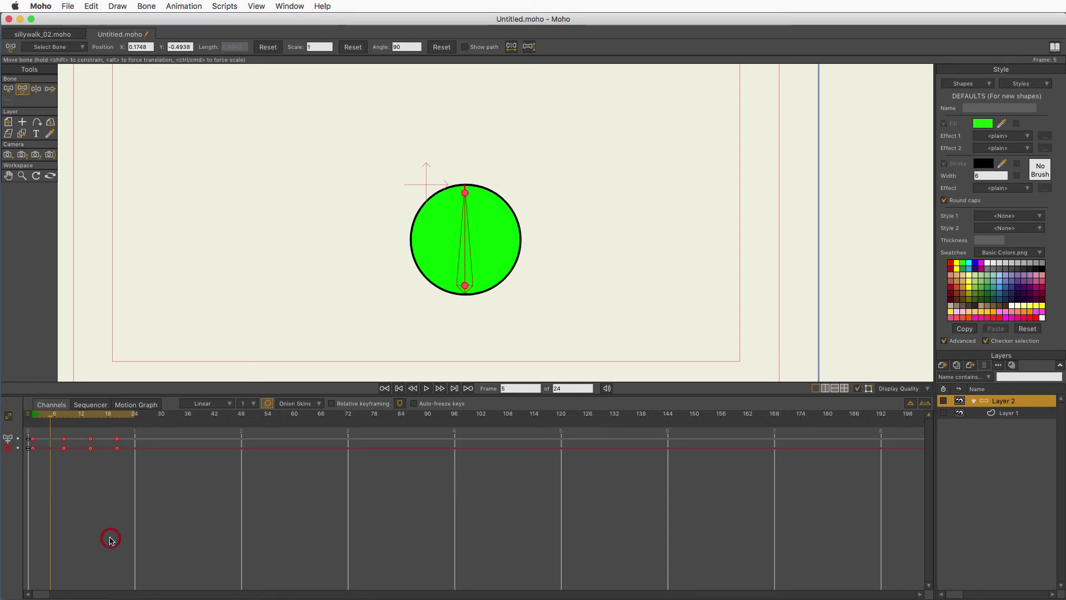
{"action": "left_click", "coordinate": [139, 405]}
{"action": "left_click", "coordinate": [13, 442]}
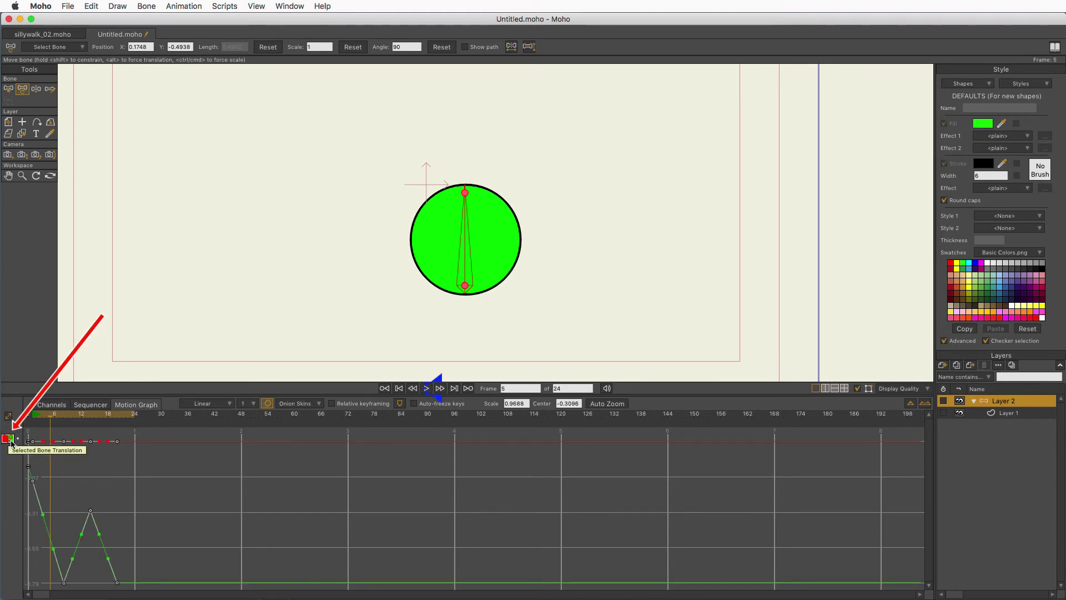
{"action": "mouse_move", "coordinate": [51, 417]}
{"action": "left_mouse_down"}
{"action": "mouse_move", "coordinate": [37, 421]}
{"action": "mouse_move", "coordinate": [118, 452]}
{"action": "mouse_move", "coordinate": [35, 454]}
{"action": "mouse_move", "coordinate": [91, 470]}
{"action": "mouse_move", "coordinate": [117, 493]}
{"action": "mouse_move", "coordinate": [35, 511]}
{"action": "mouse_move", "coordinate": [62, 526]}
{"action": "mouse_move", "coordinate": [34, 520]}
{"action": "left_mouse_up"}
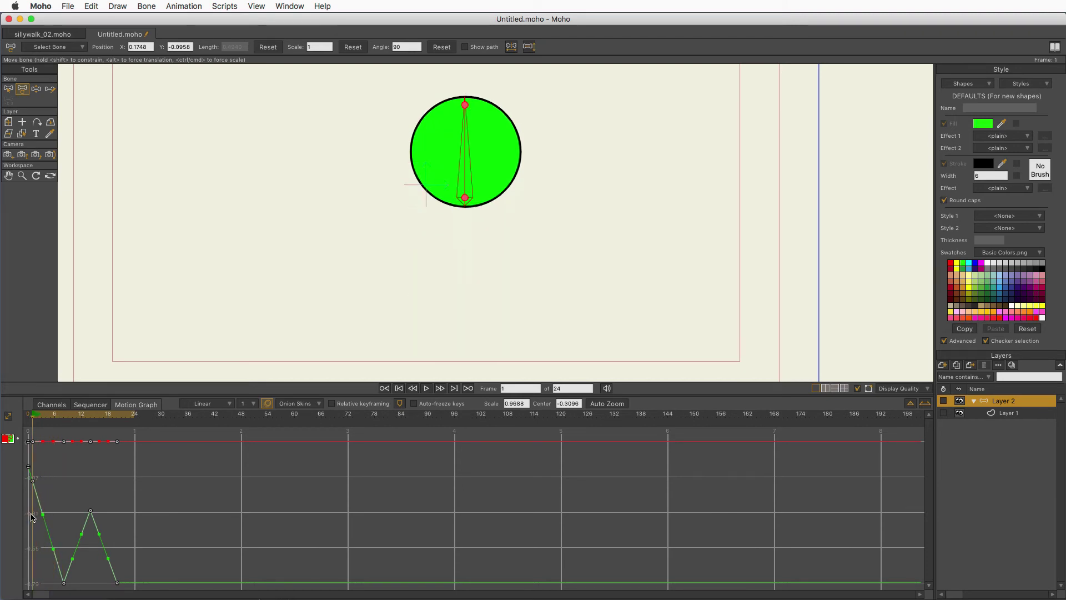
Add onion-skin markers for four nearby frames under the ruler
{"action": "left_click", "coordinate": [38, 424]}
{"action": "left_click", "coordinate": [45, 423]}
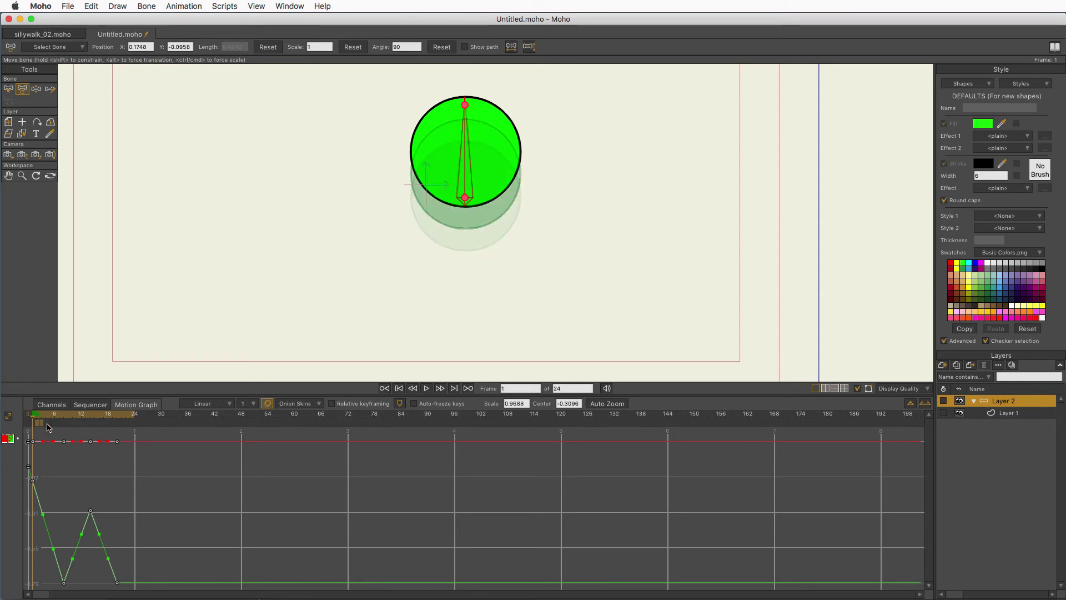
{"action": "left_click", "coordinate": [54, 423]}
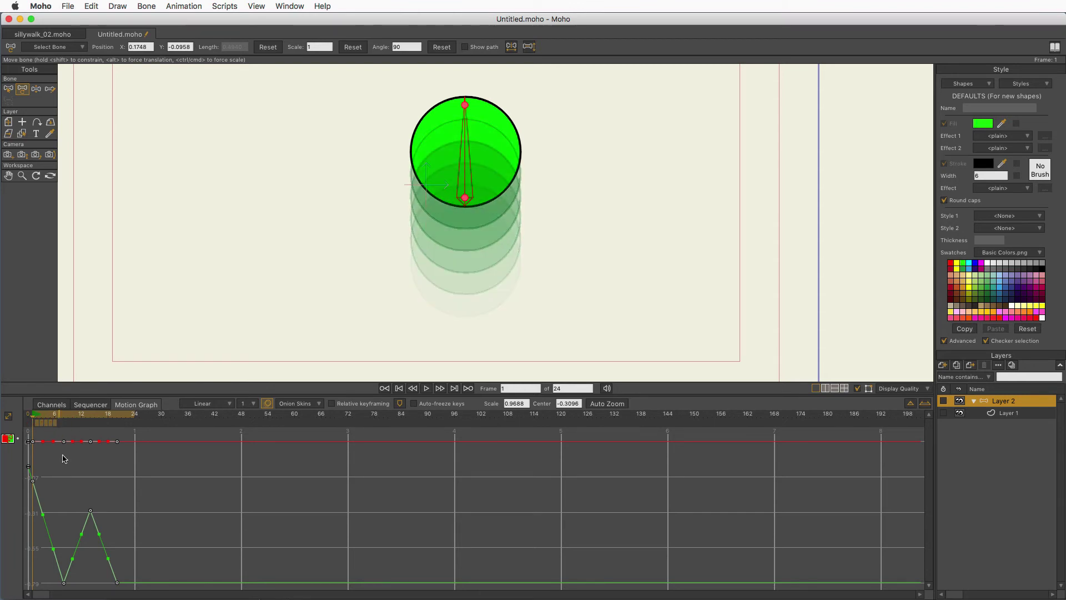
{"action": "left_click", "coordinate": [58, 424]}
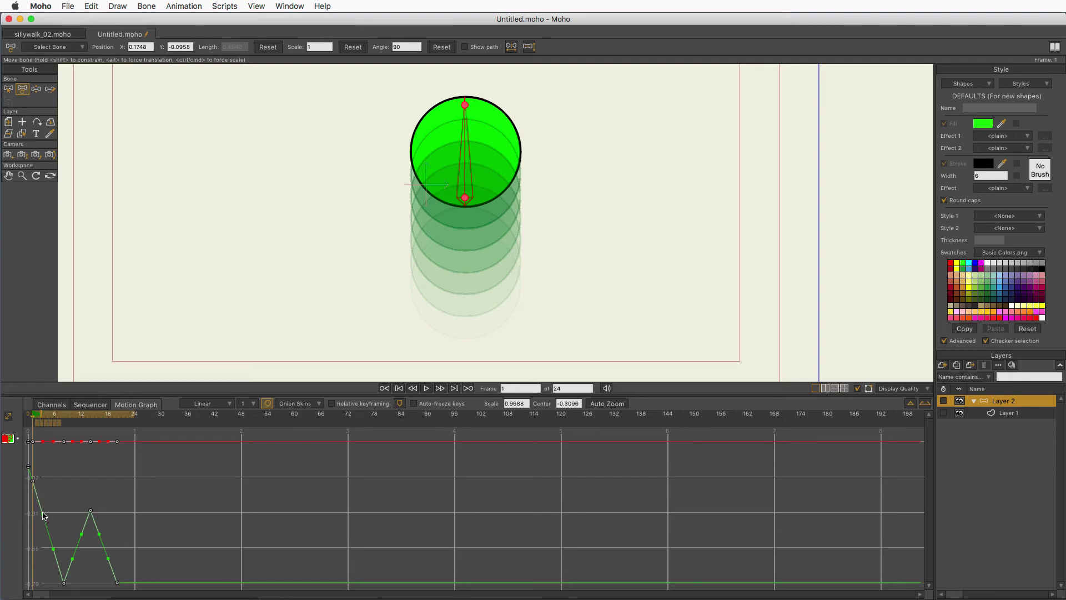
Drag the first drop's motion-graph handles so the ball eases out of the top
{"action": "left_click_drag", "start_coordinate": [44, 519], "coordinate": [55, 505]}
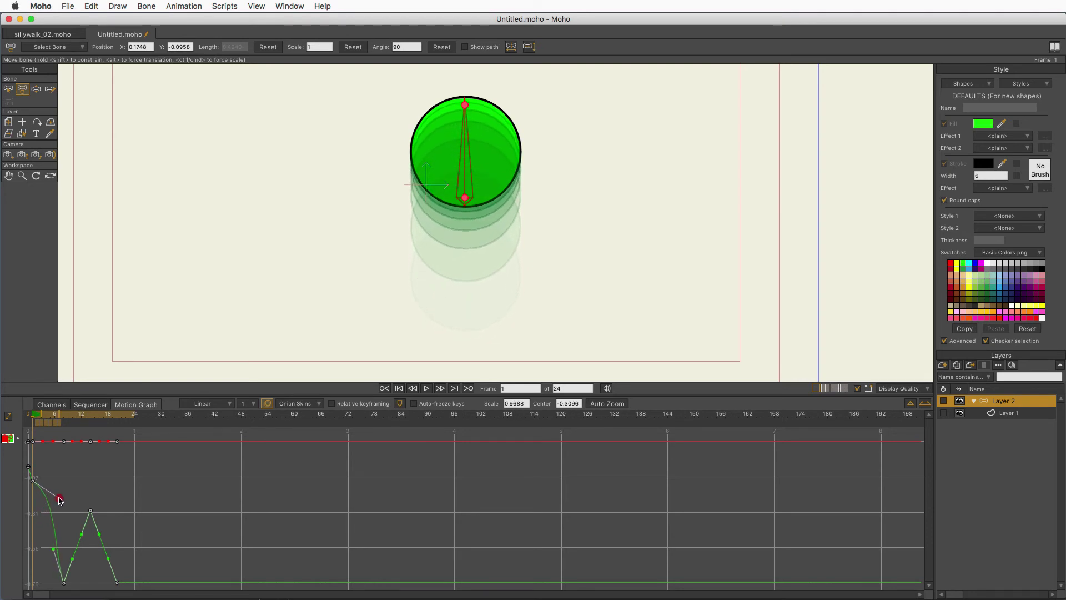
{"action": "left_click_drag", "start_coordinate": [55, 505], "coordinate": [56, 505]}
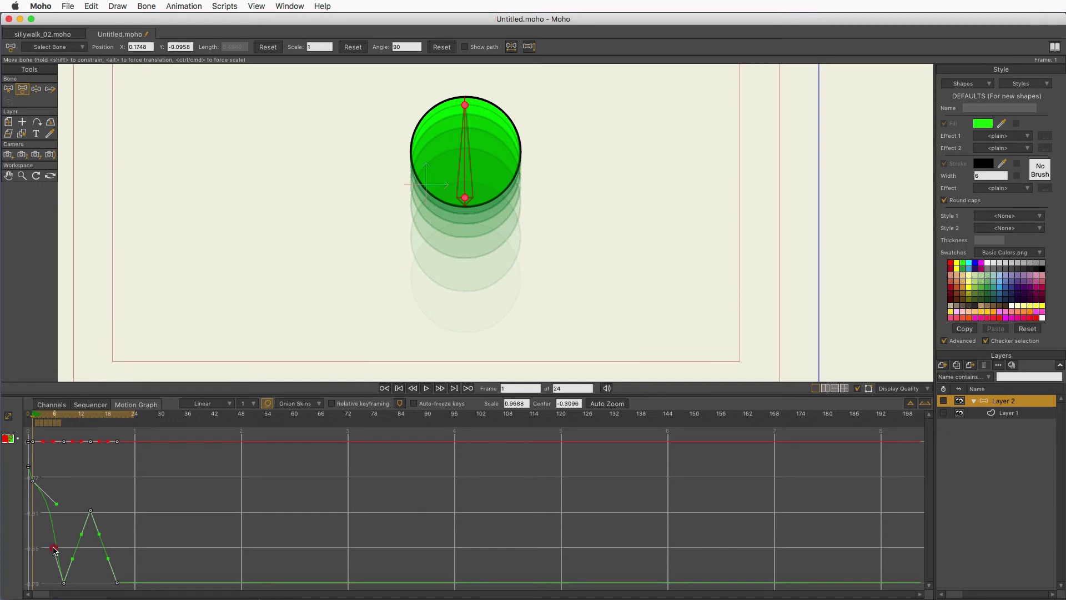
{"action": "left_click_drag", "start_coordinate": [54, 550], "coordinate": [60, 551]}
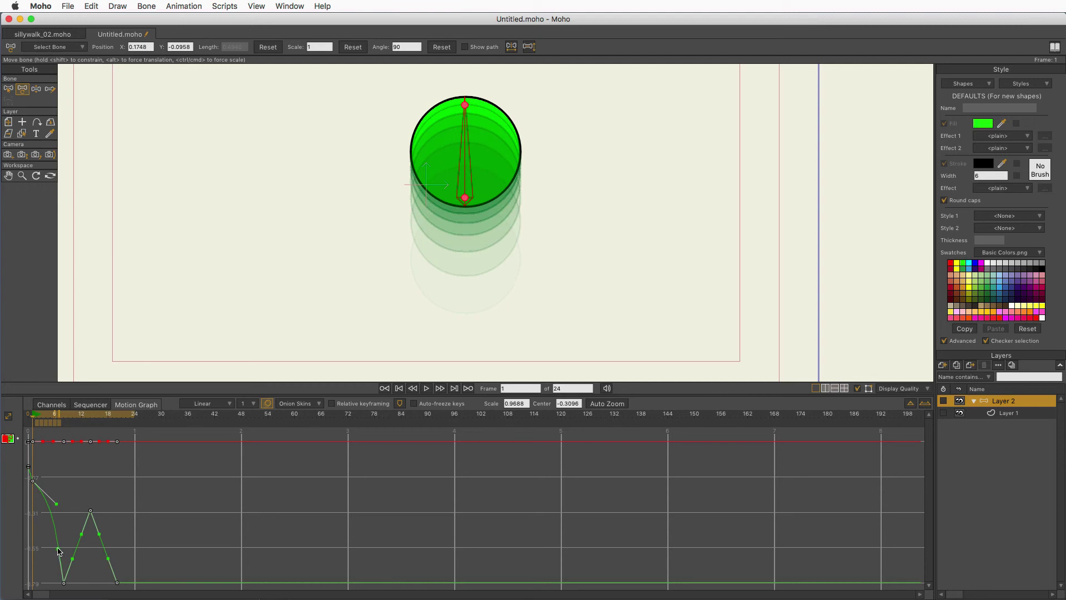
Check the spacing at frames 5 to 8, then replay the bounce from frame 1
{"action": "left_click", "coordinate": [51, 425]}
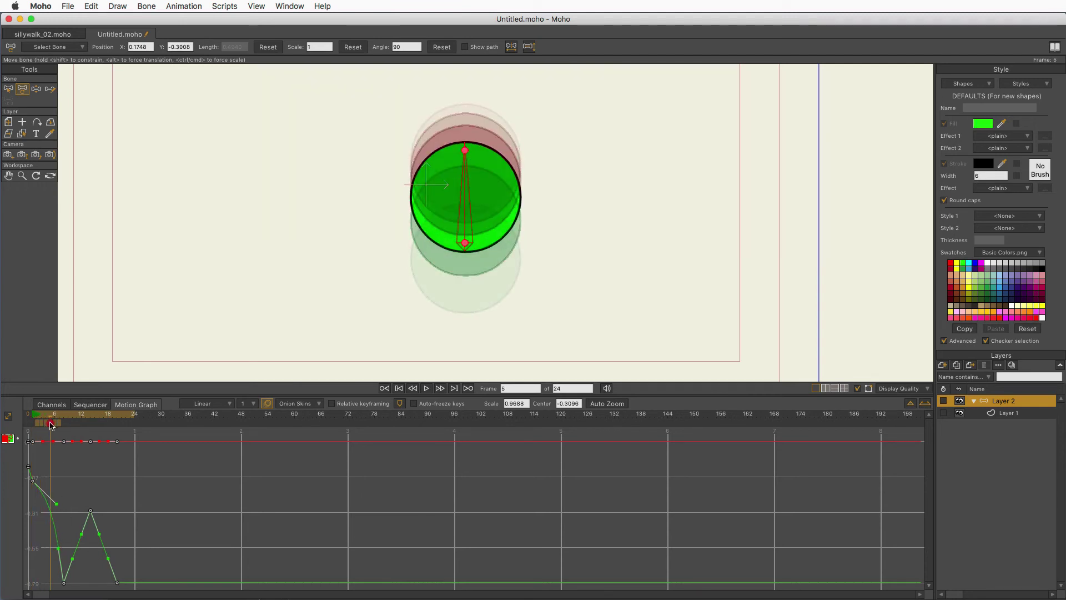
{"action": "left_click_drag", "start_coordinate": [51, 425], "coordinate": [64, 425]}
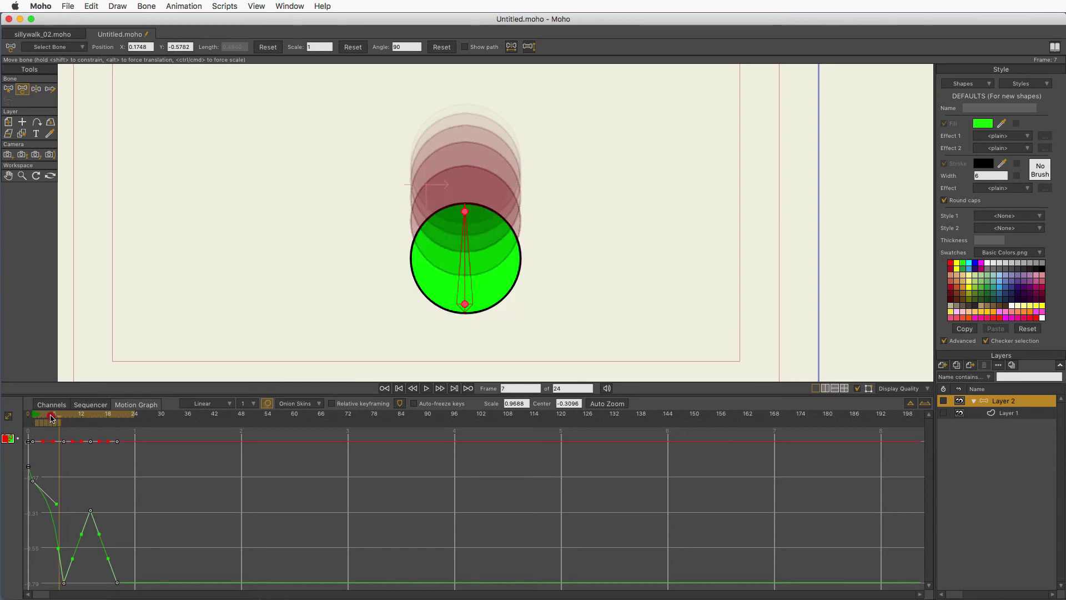
{"action": "left_click_drag", "start_coordinate": [66, 411], "coordinate": [33, 414]}
{"action": "left_click", "coordinate": [429, 389]}
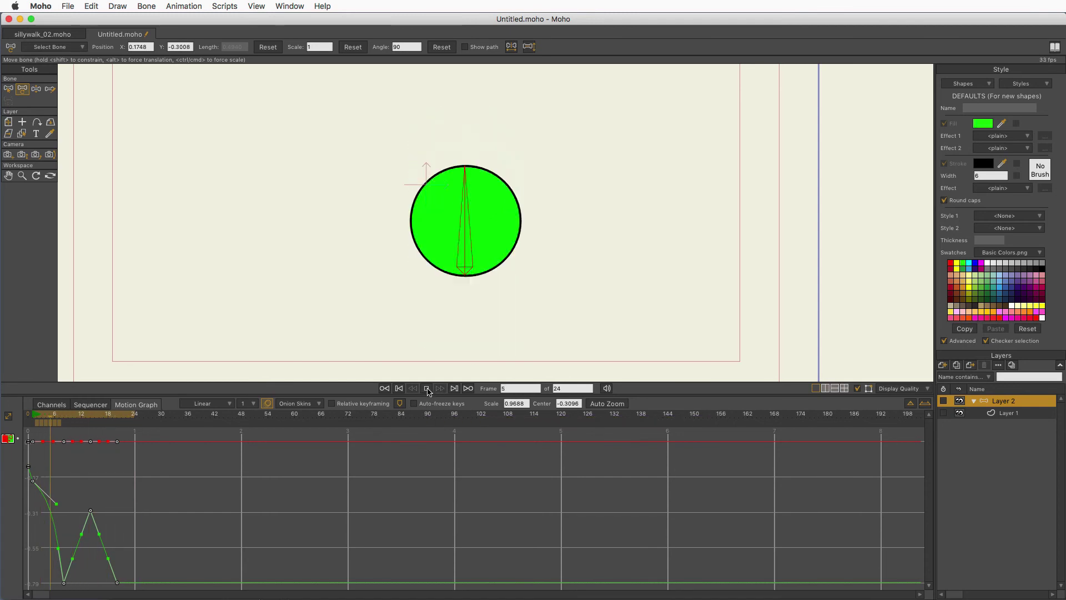
Stop playback and scrub from frame 4 onward to review the bounce
{"action": "mouse_move", "coordinate": [61, 425]}
{"action": "left_mouse_down"}
{"action": "mouse_move", "coordinate": [46, 425]}
{"action": "mouse_move", "coordinate": [64, 437]}
{"action": "left_mouse_up"}
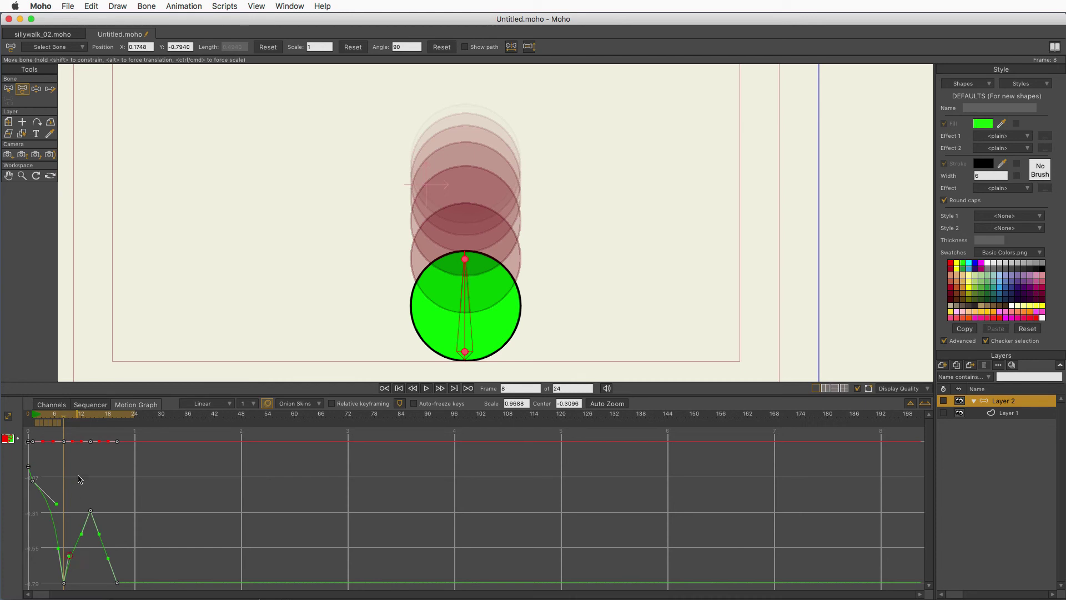
{"action": "left_click_drag", "start_coordinate": [61, 414], "coordinate": [67, 423]}
{"action": "left_click_drag", "start_coordinate": [67, 423], "coordinate": [82, 433]}
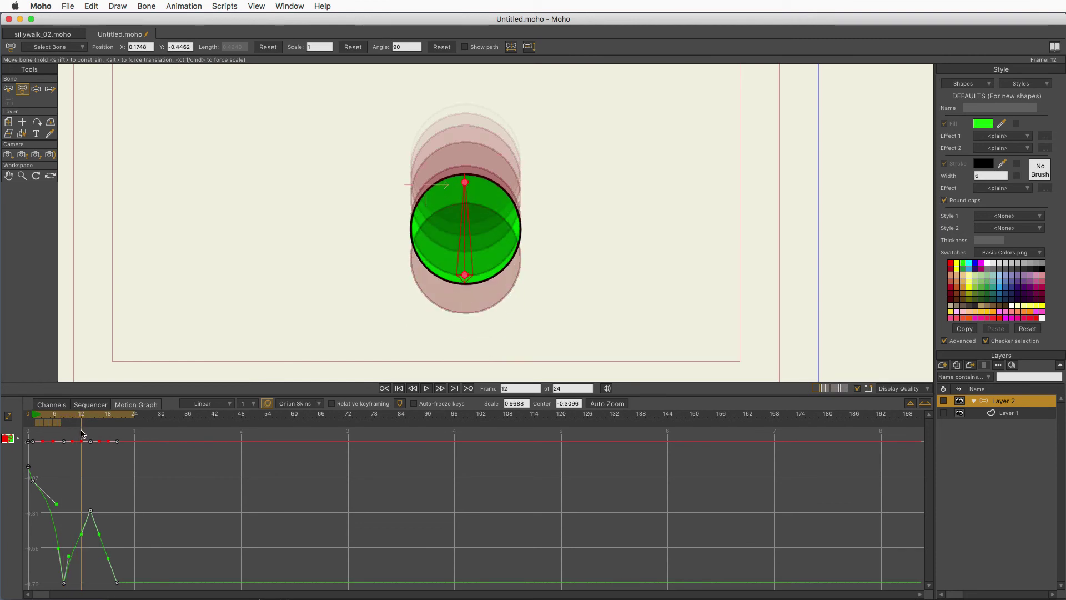
Replace the old onion-skin markers with markers on the neighbouring frames
{"action": "left_click", "coordinate": [38, 423]}
{"action": "left_click", "coordinate": [49, 423]}
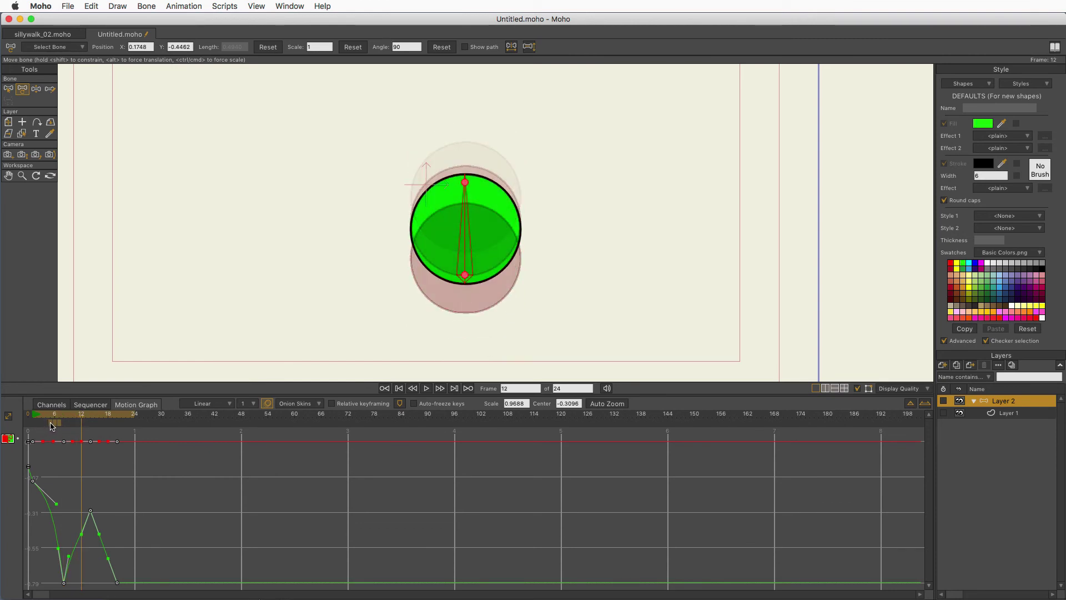
{"action": "left_click", "coordinate": [59, 423]}
{"action": "left_click", "coordinate": [76, 424]}
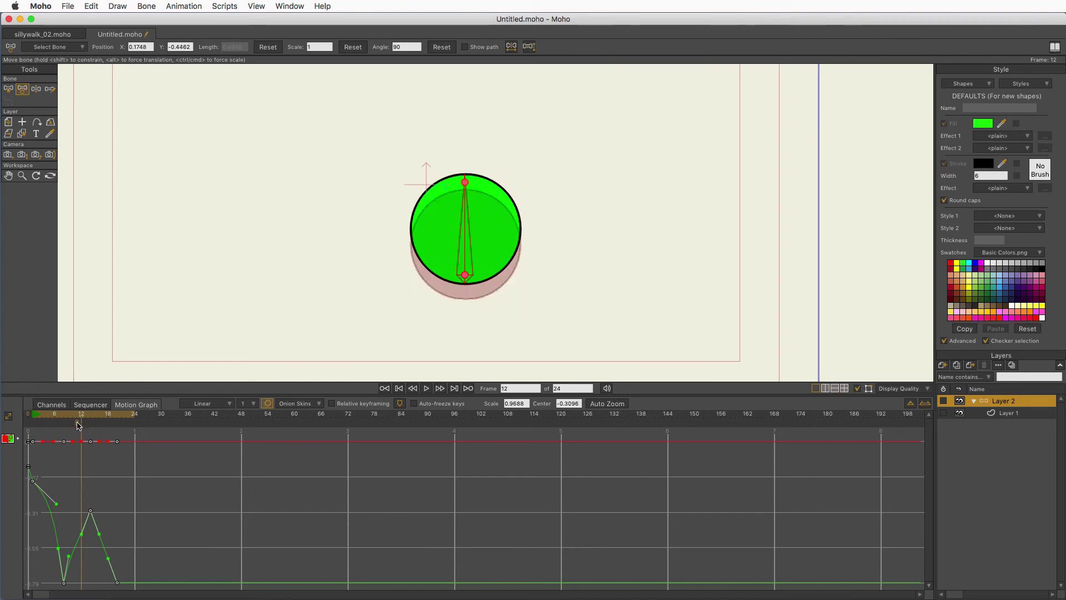
{"action": "left_click", "coordinate": [68, 423]}
{"action": "left_click", "coordinate": [59, 423]}
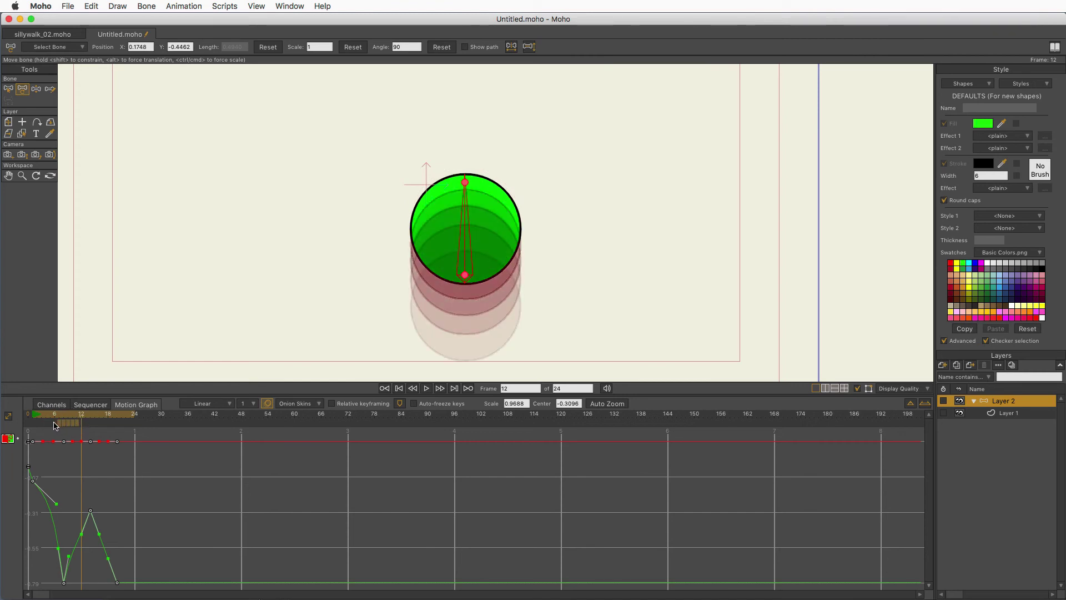
Enable Relative frames in the Onion Skins options and go to frame 12
{"action": "left_click", "coordinate": [299, 404]}
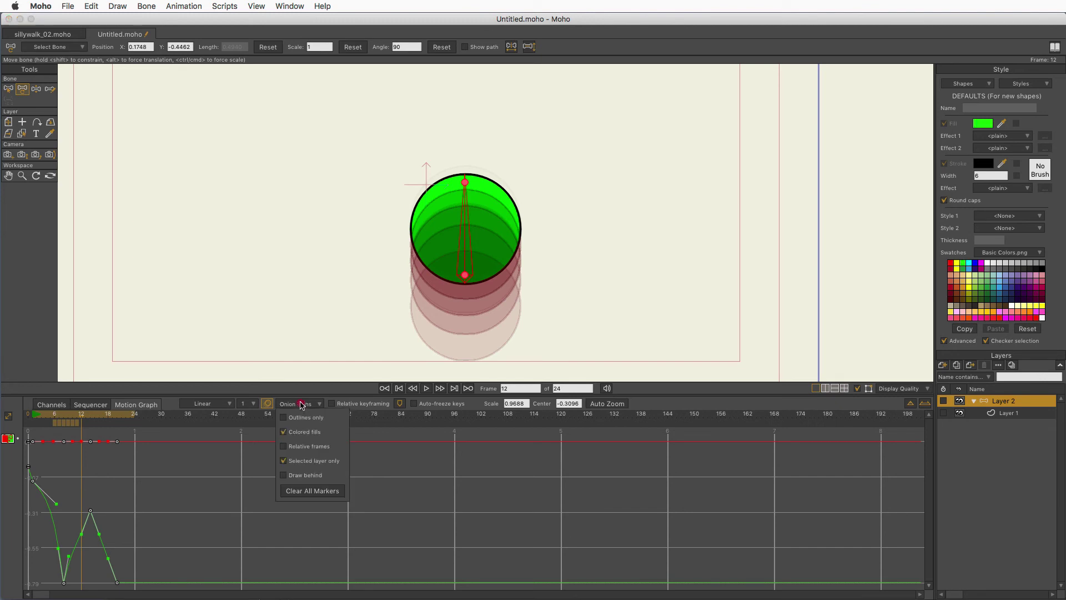
{"action": "left_click", "coordinate": [290, 447]}
{"action": "mouse_move", "coordinate": [120, 417]}
{"action": "left_mouse_down"}
{"action": "mouse_move", "coordinate": [67, 423]}
{"action": "mouse_move", "coordinate": [91, 434]}
{"action": "left_mouse_up"}
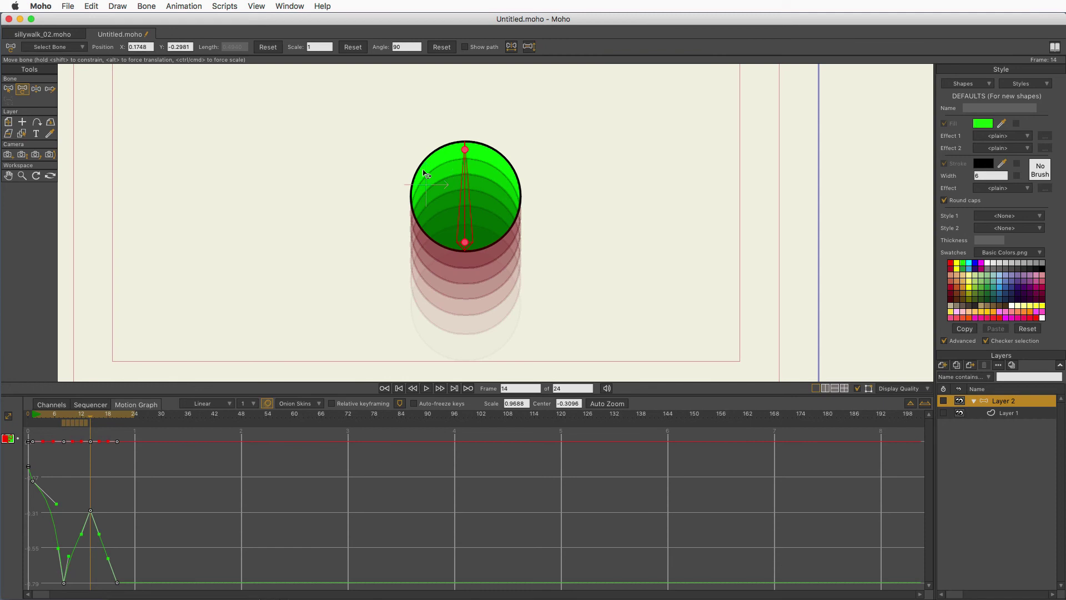
Round the Bezier curve at the frame-12 peak and reshape the fall into the frame-20 landing
{"action": "left_click_drag", "start_coordinate": [82, 537], "coordinate": [75, 510]}
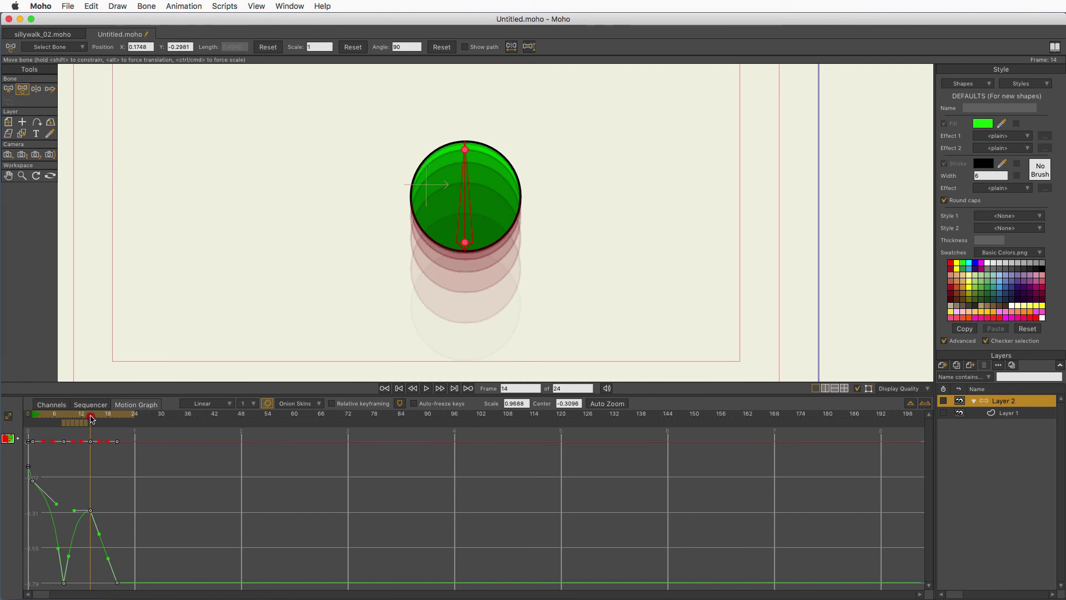
{"action": "mouse_move", "coordinate": [92, 421]}
{"action": "left_mouse_down"}
{"action": "mouse_move", "coordinate": [112, 429]}
{"action": "mouse_move", "coordinate": [90, 429]}
{"action": "left_mouse_up"}
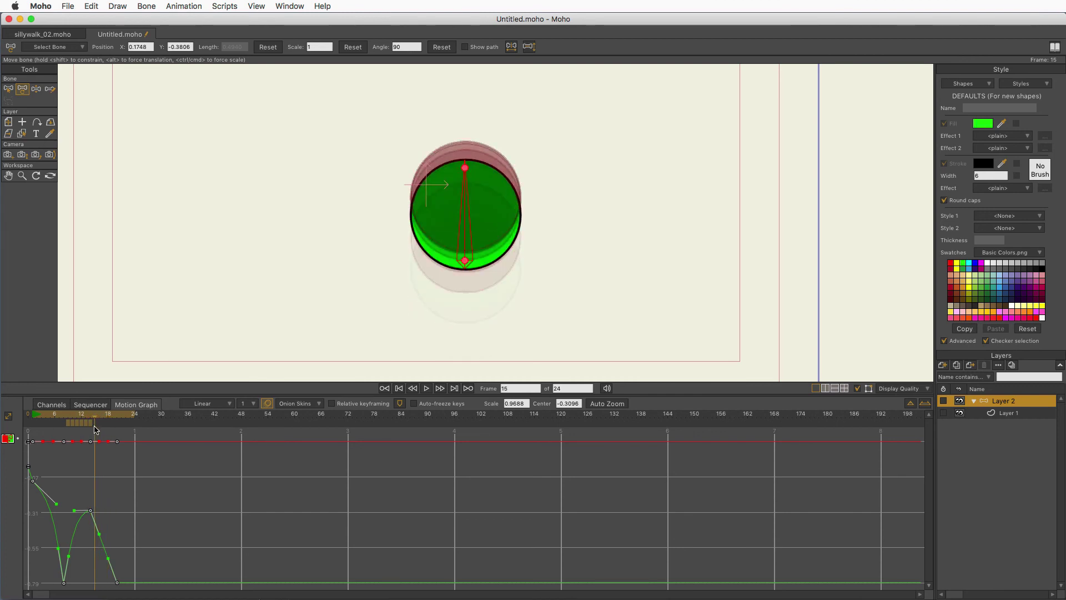
{"action": "left_click_drag", "start_coordinate": [100, 535], "coordinate": [110, 514]}
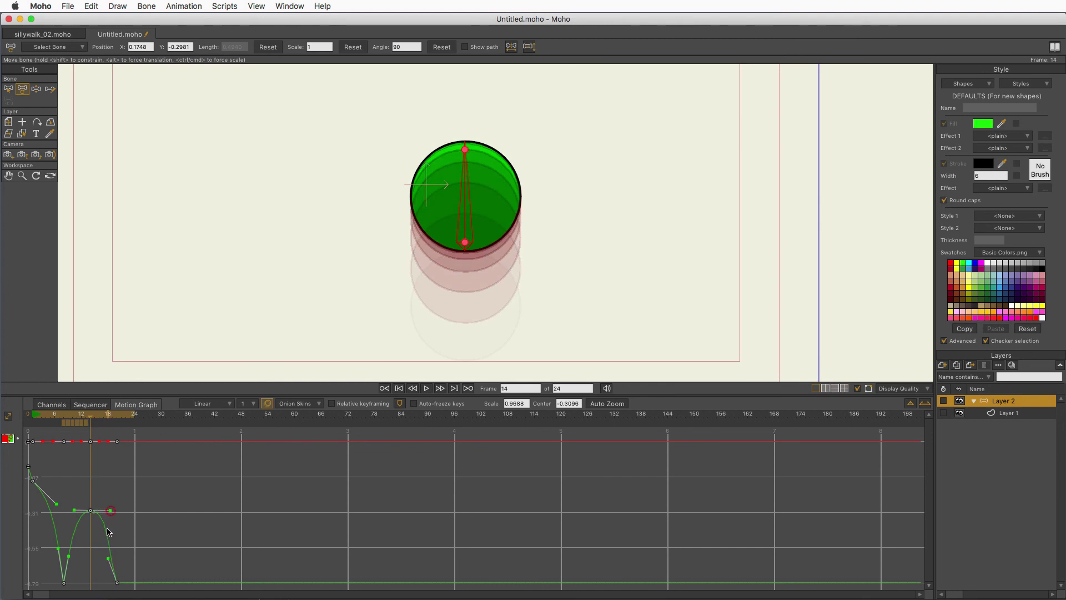
{"action": "mouse_move", "coordinate": [87, 422]}
{"action": "left_mouse_down"}
{"action": "mouse_move", "coordinate": [67, 425]}
{"action": "mouse_move", "coordinate": [111, 432]}
{"action": "mouse_move", "coordinate": [118, 438]}
{"action": "mouse_move", "coordinate": [90, 443]}
{"action": "mouse_move", "coordinate": [117, 451]}
{"action": "left_mouse_up"}
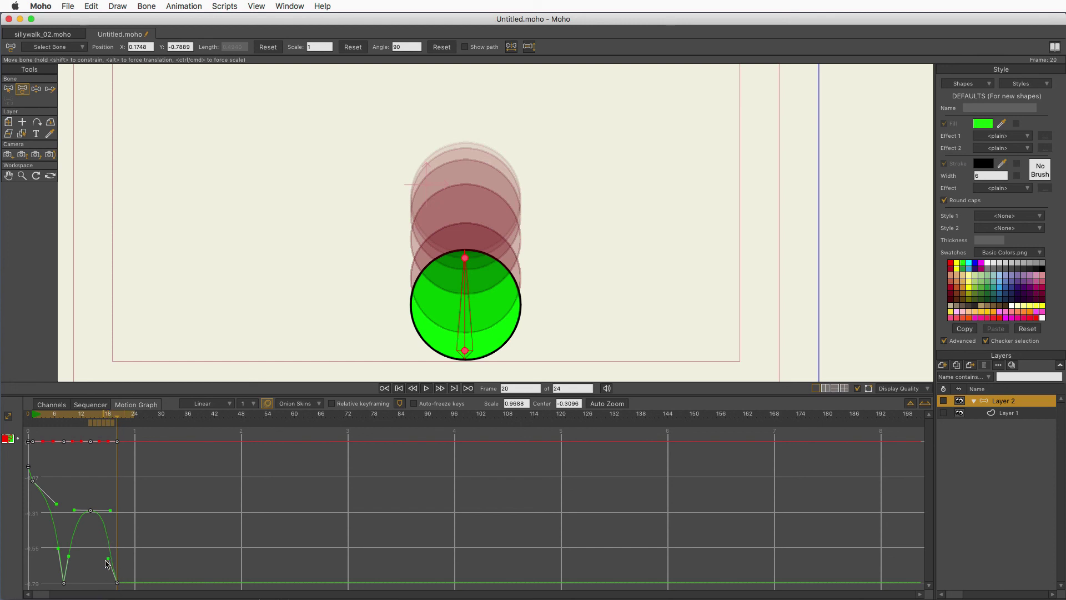
{"action": "left_click_drag", "start_coordinate": [109, 560], "coordinate": [103, 566]}
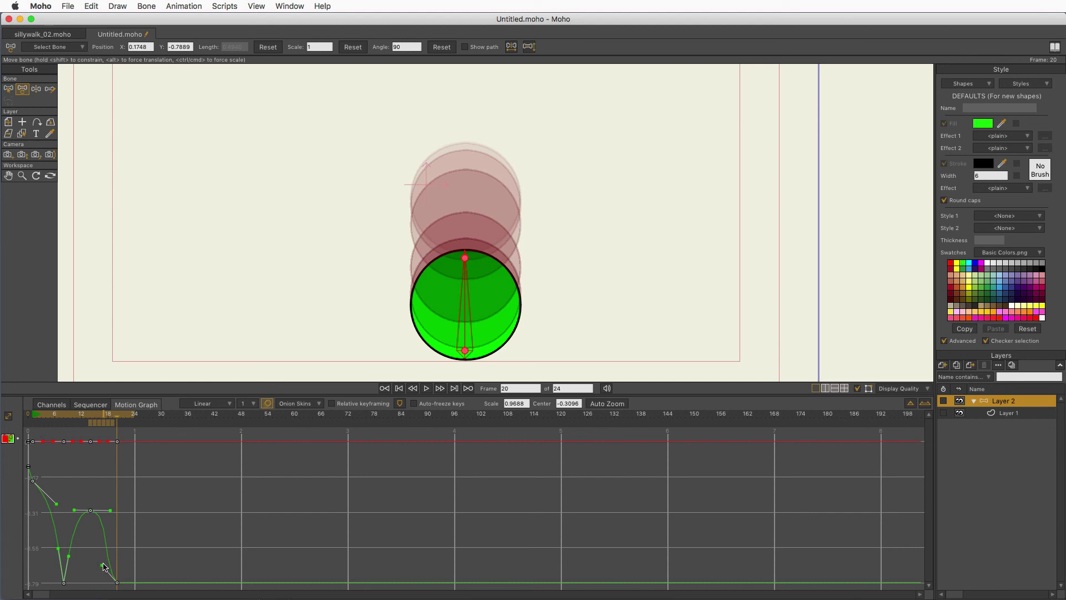
{"action": "left_click_drag", "start_coordinate": [103, 567], "coordinate": [115, 560]}
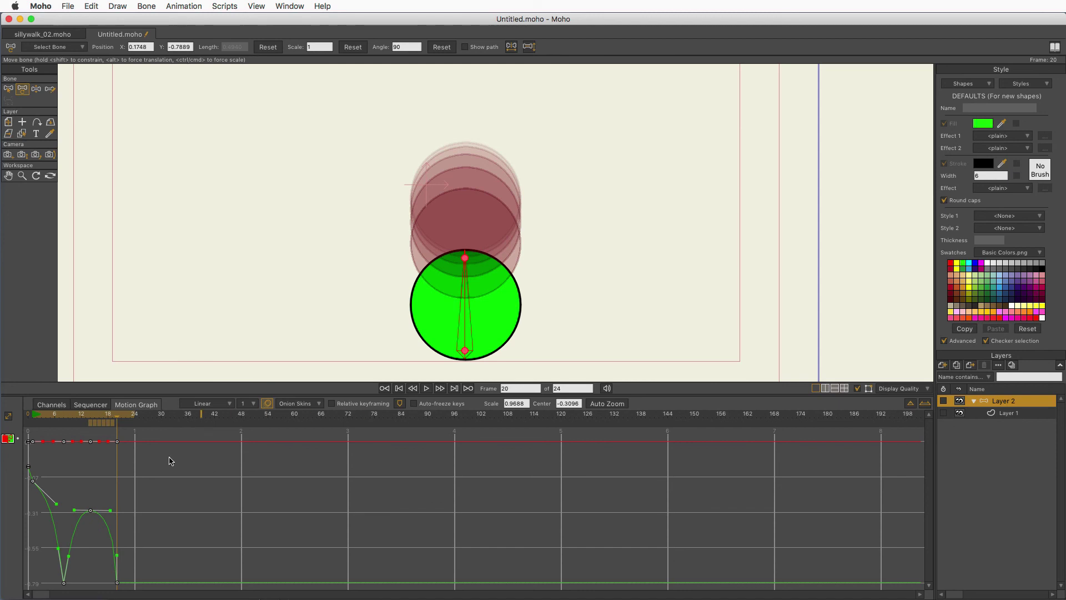
Turn off onion skins and play the reshaped bounce from the start
{"action": "left_click", "coordinate": [267, 403]}
{"action": "left_click", "coordinate": [428, 389]}
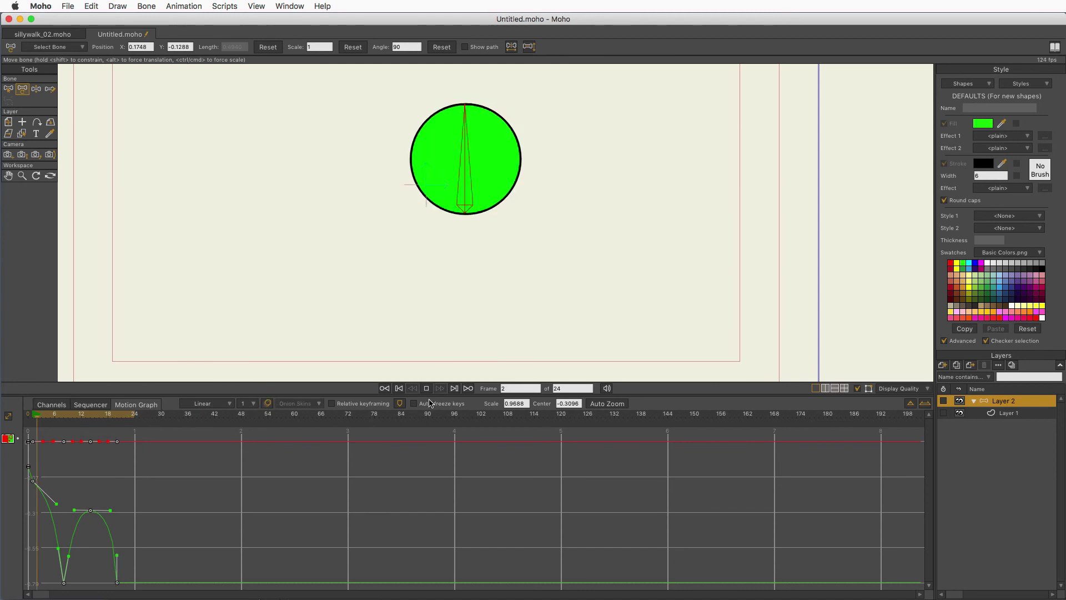